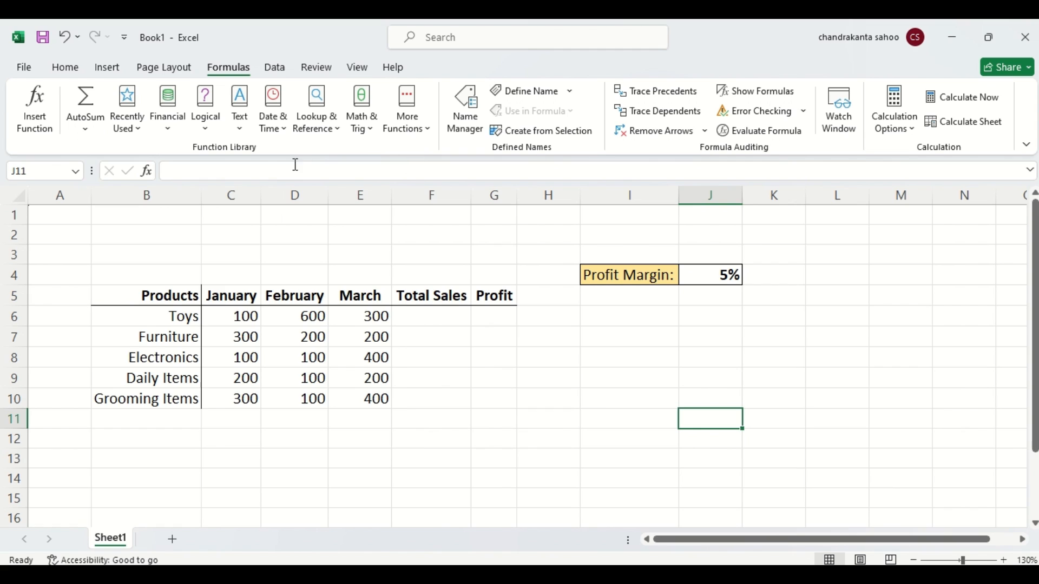
click(430, 319)
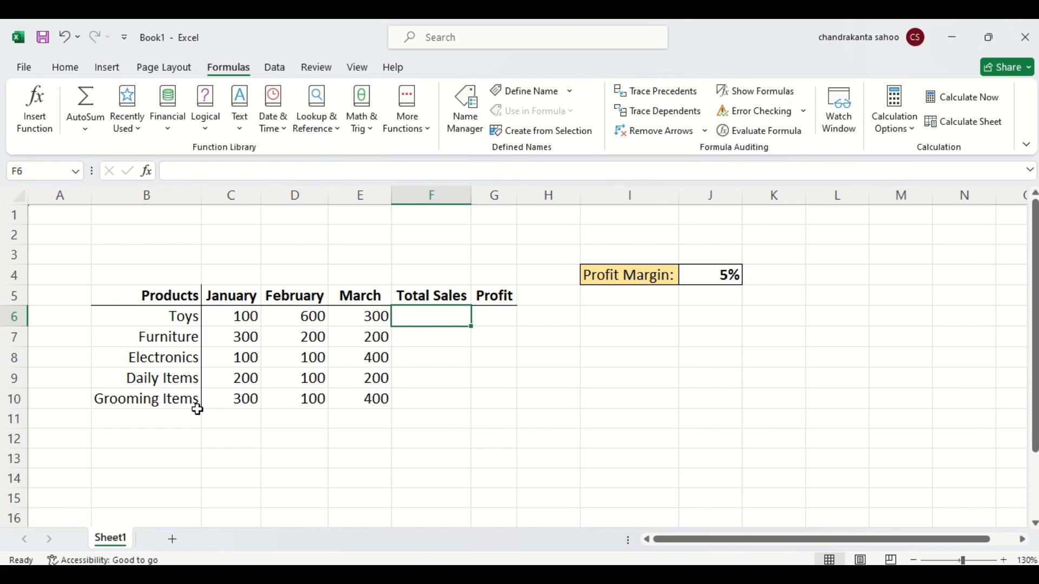
click(246, 320)
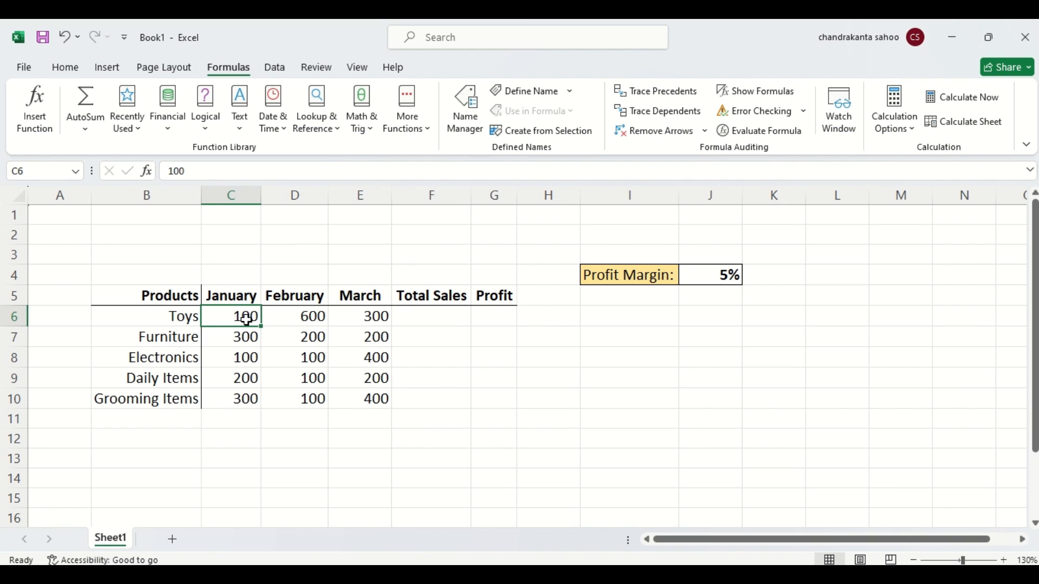
key(Down)
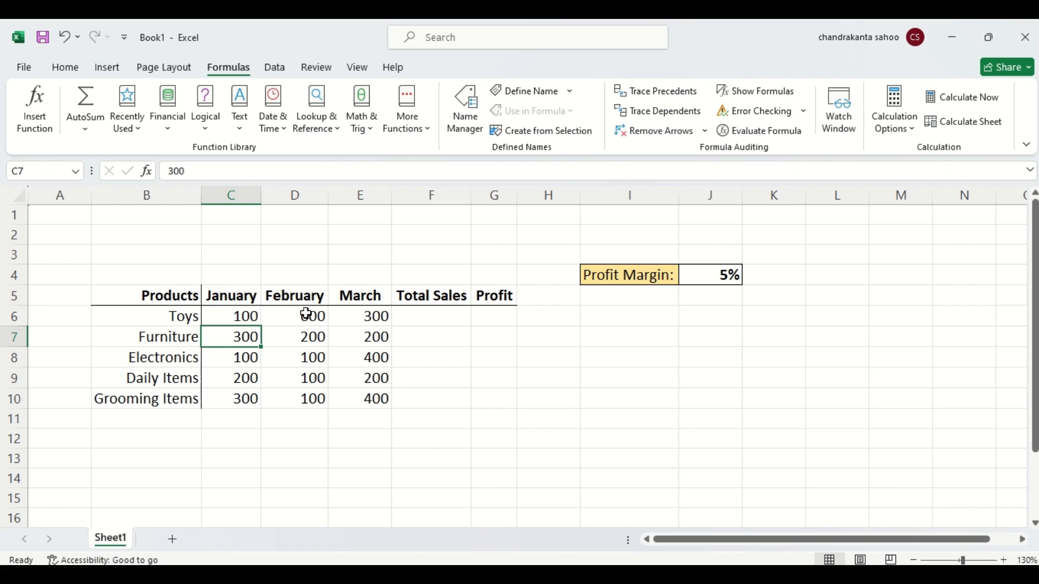
click(246, 316)
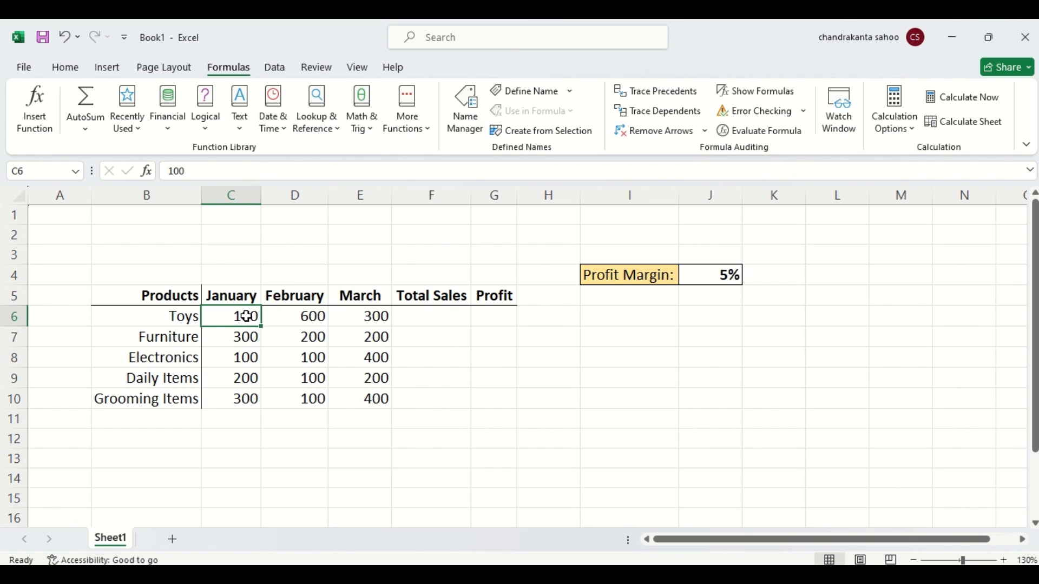
click(311, 317)
click(380, 314)
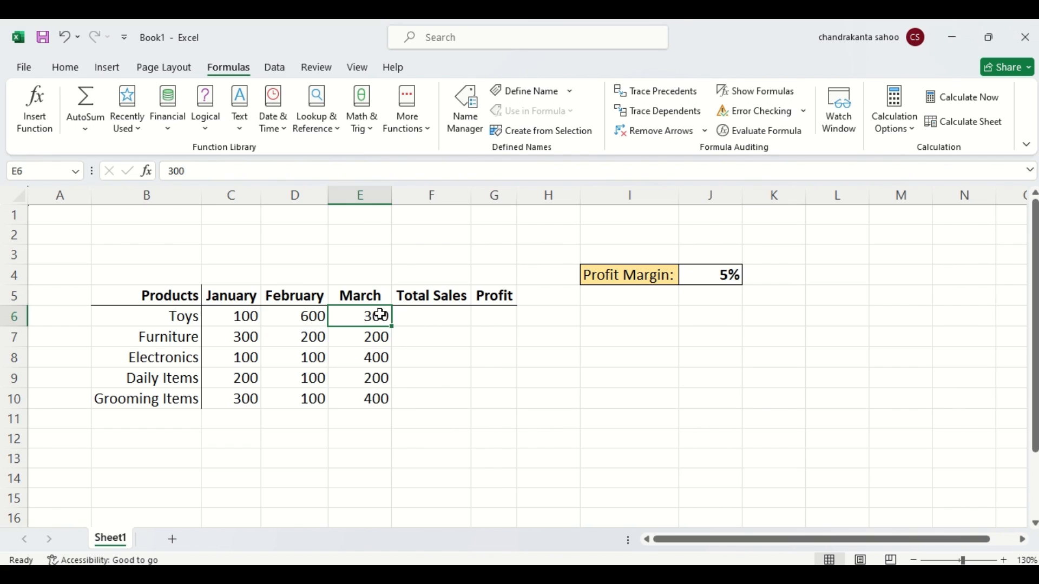
Calculate the Total Sales for Toys in F6 from plain numbers with the formula =100+600+300
click(447, 316)
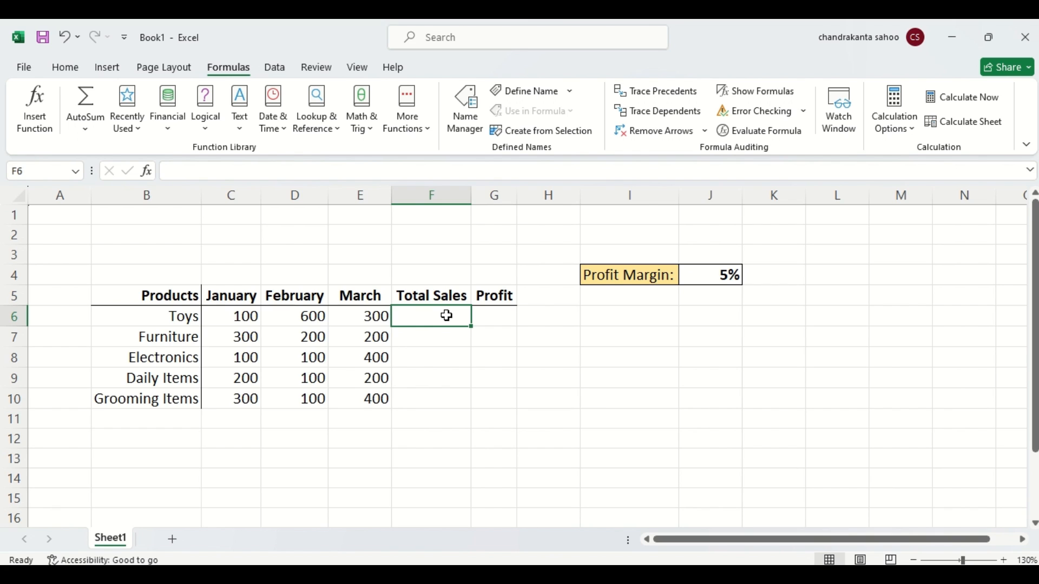
text(=)
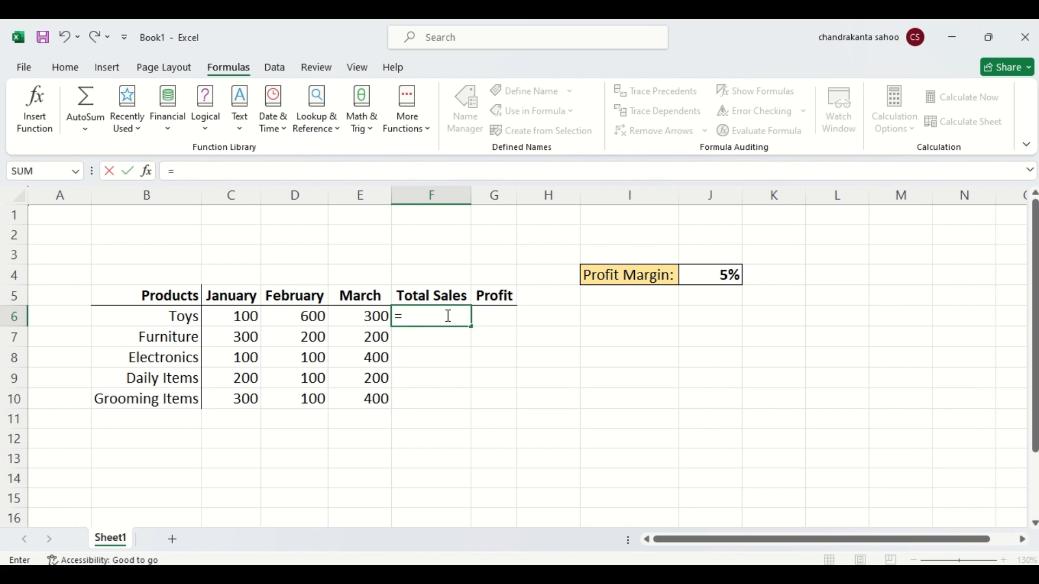
text(100)
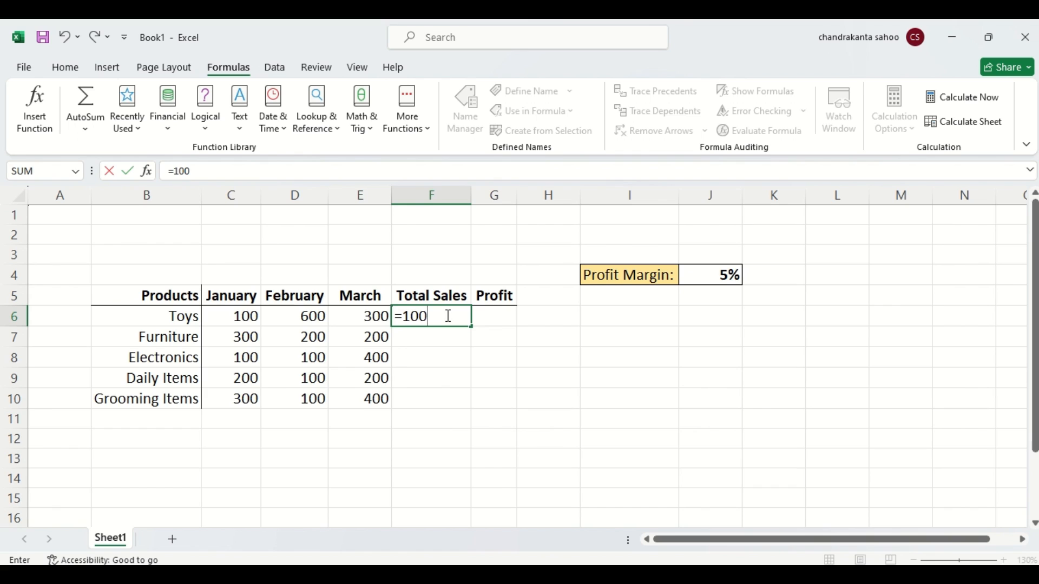
text(+66)
key(BackSpace)
text(00+300)
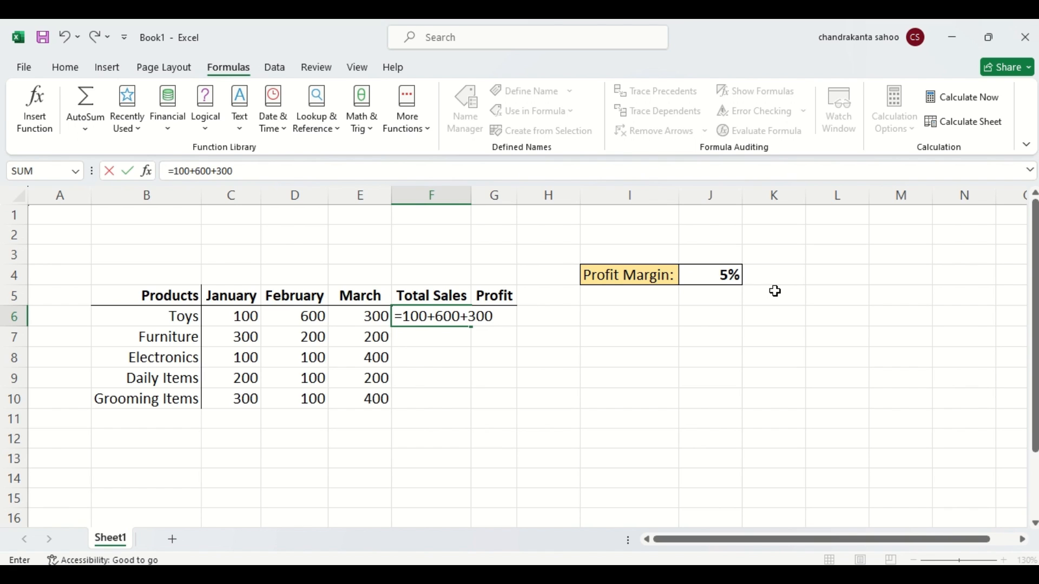
key(Return)
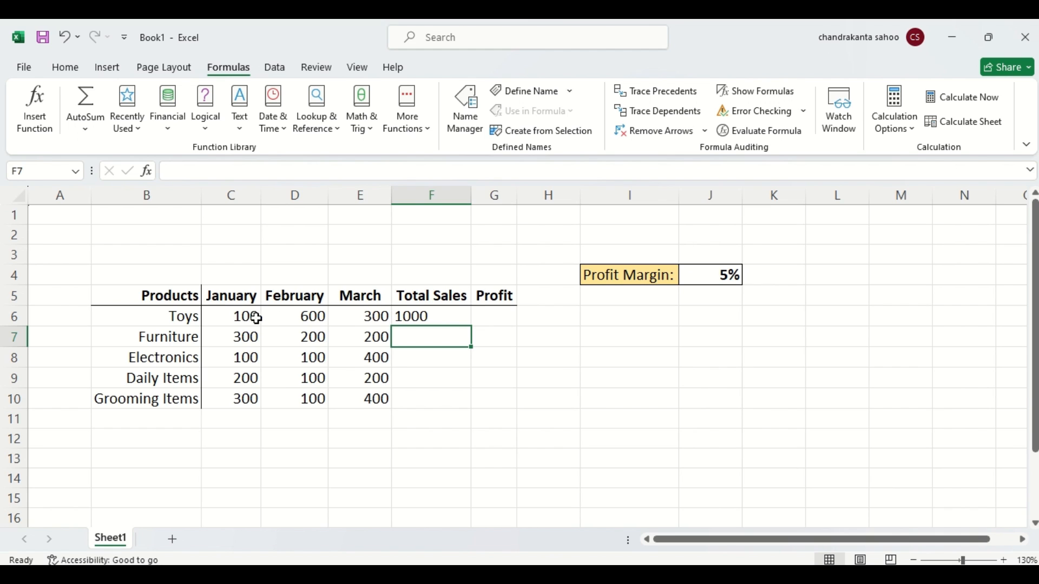
Clear the plain numbers from the Total Sales formula for Toys in F6, keeping only the equals sign
click(232, 321)
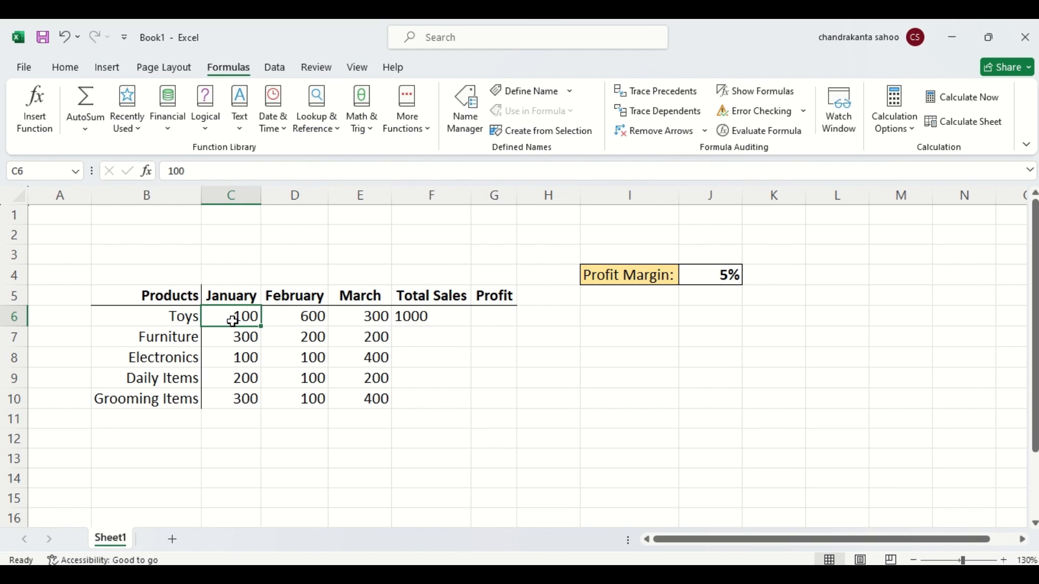
double_click(441, 318)
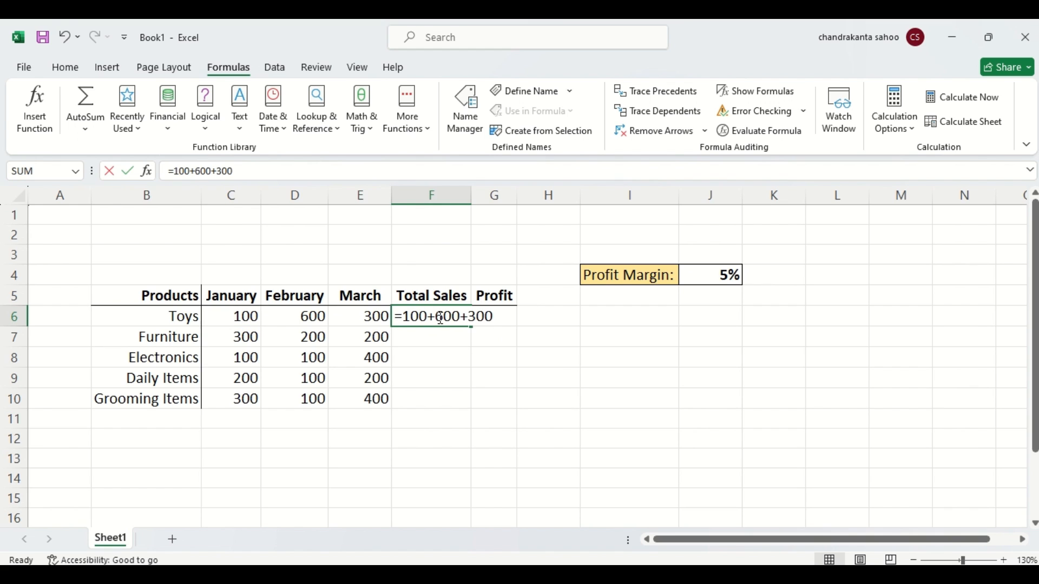
click(502, 315)
key(BackSpace)
key(BackSpace)
key(BackSpace)
key(BackSpace)
key(BackSpace)
key(BackSpace)
key(BackSpace)
key(BackSpace)
key(BackSpace)
key(BackSpace)
key(BackSpace)
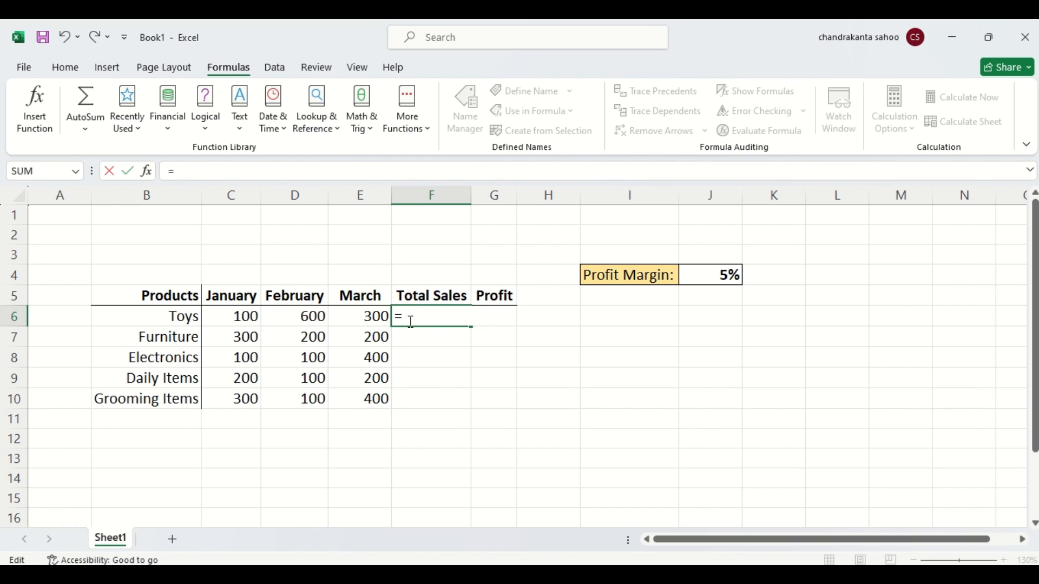
click(240, 318)
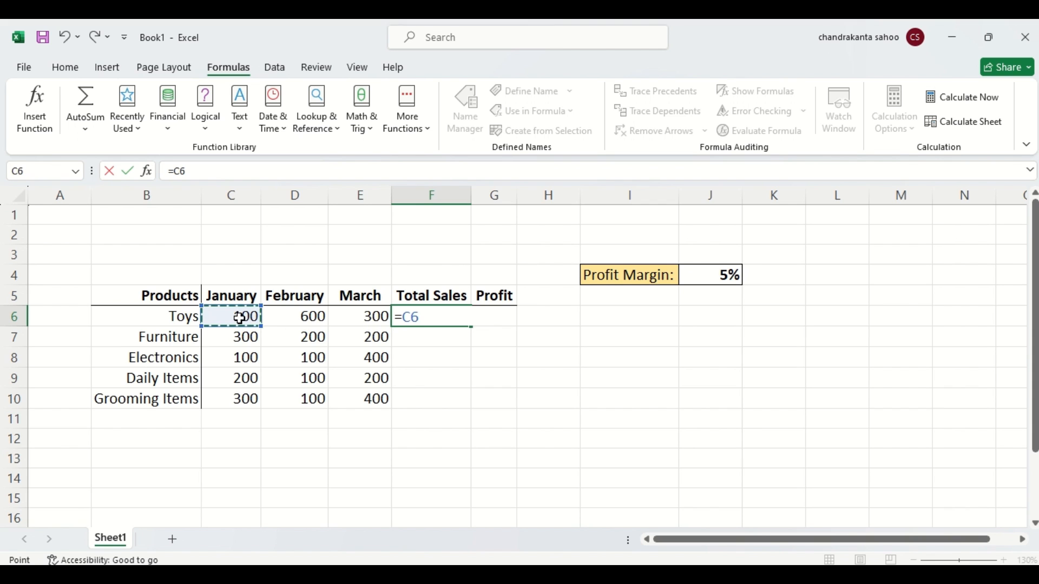
click(229, 192)
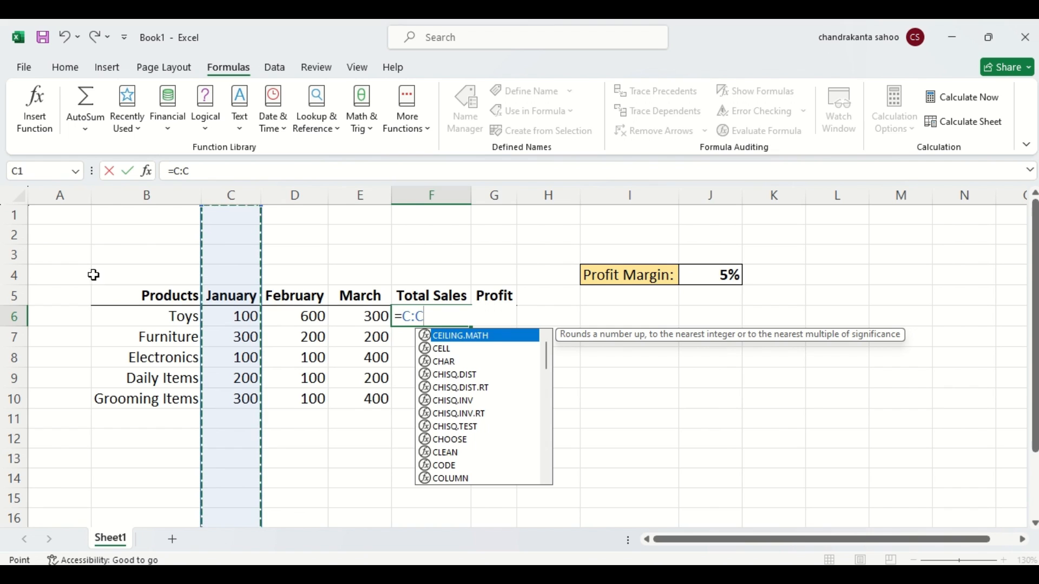
click(14, 318)
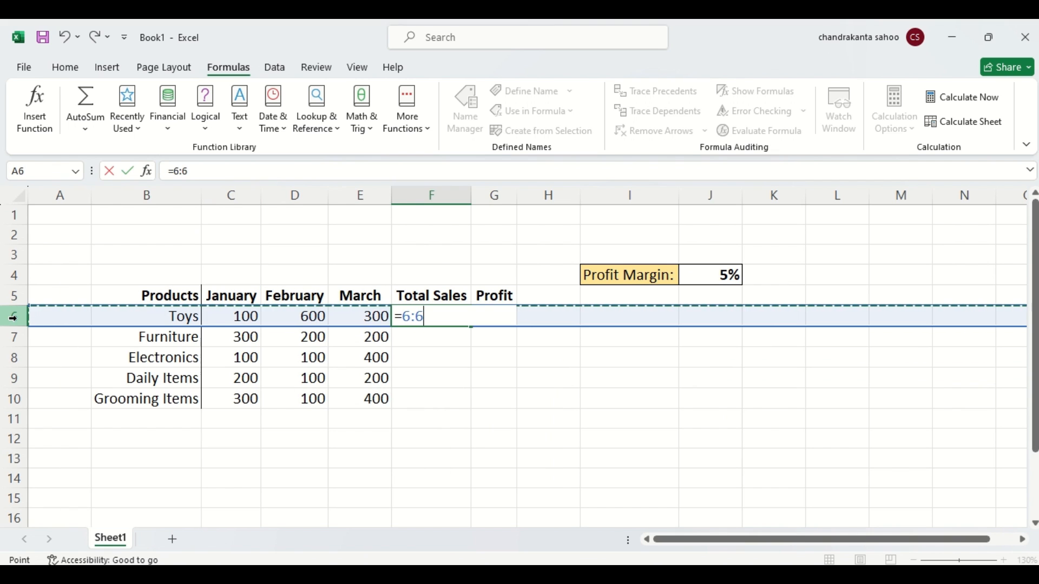
key(BackSpace)
key(BackSpace)
key(BackSpace)
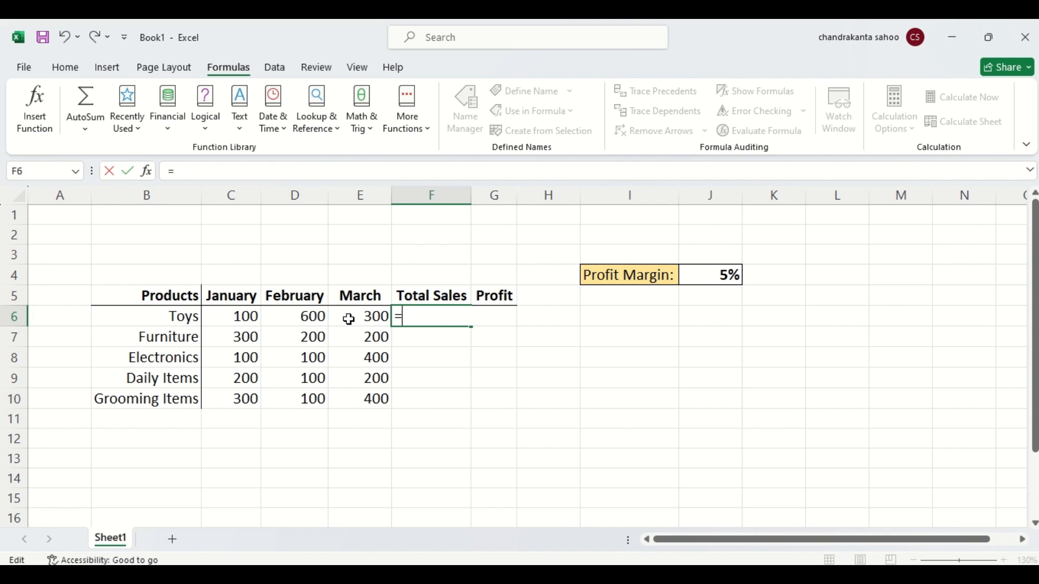
Complete the Total Sales formula for Toys with cell references as =C6+D6+E6
click(232, 318)
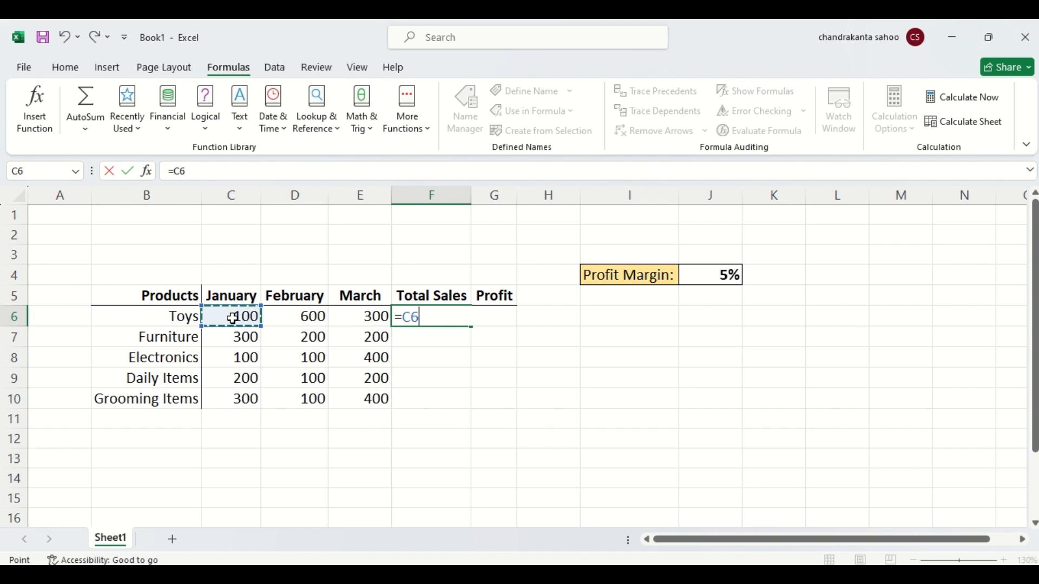
text(+)
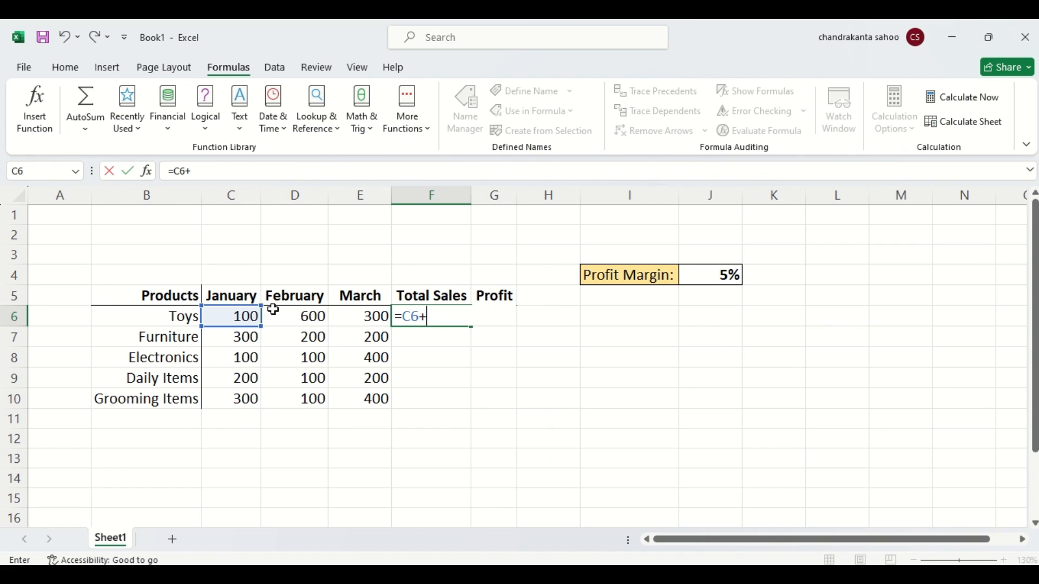
click(292, 316)
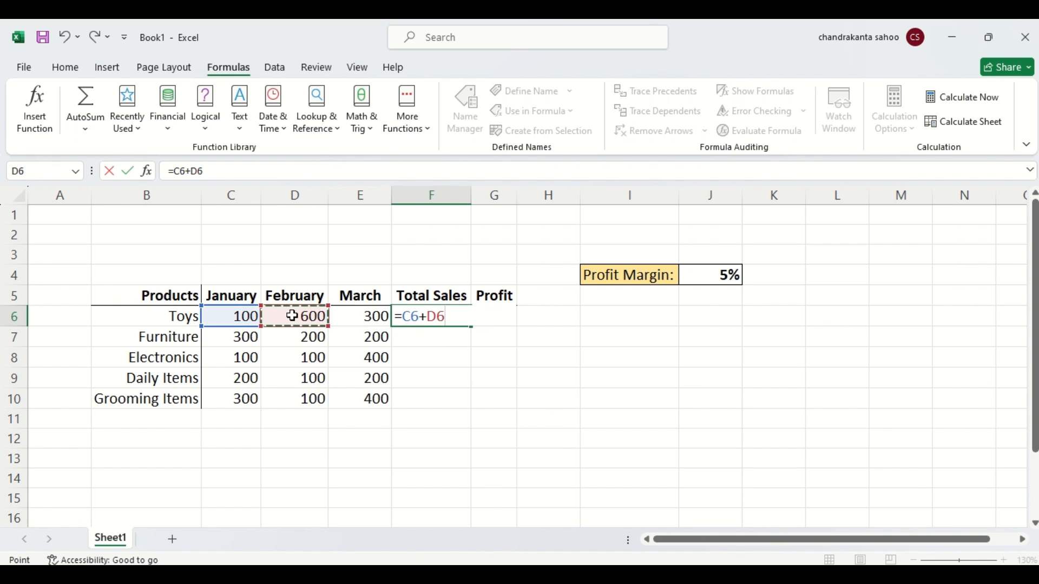
text(+)
click(369, 316)
key(Return)
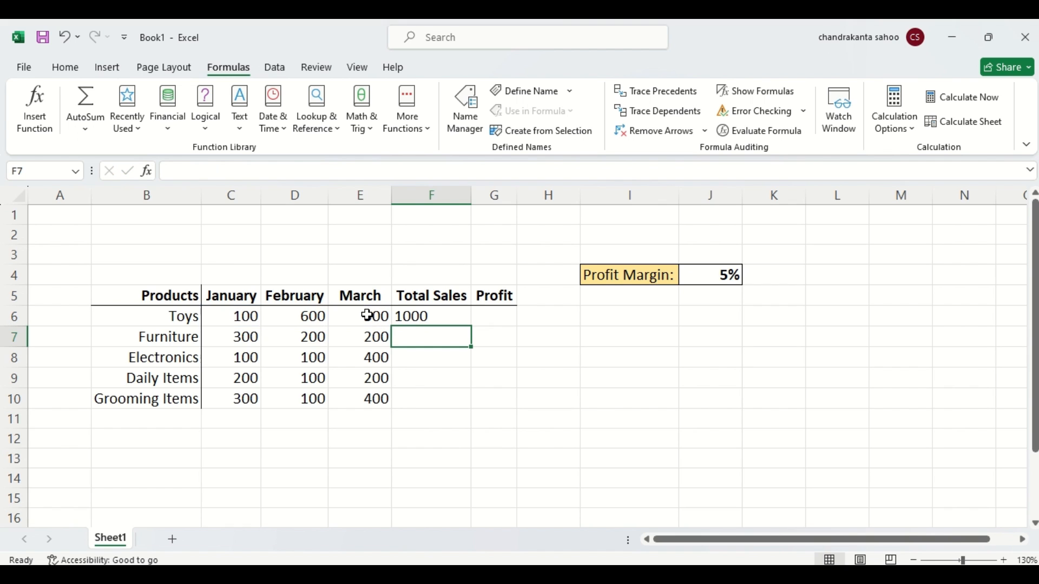
Set the January sales value for Toys in C6 to 300
click(446, 314)
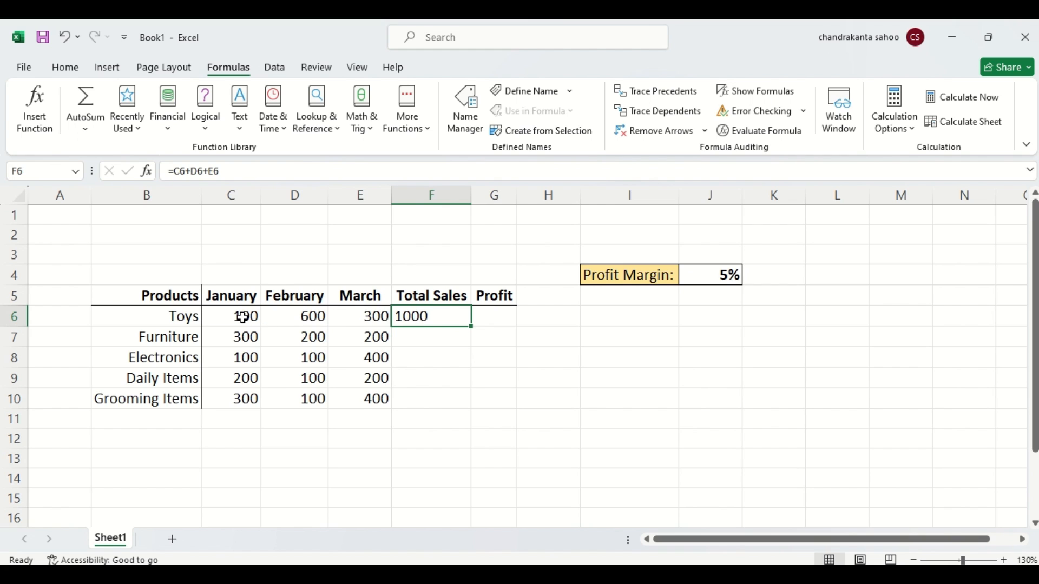
click(242, 318)
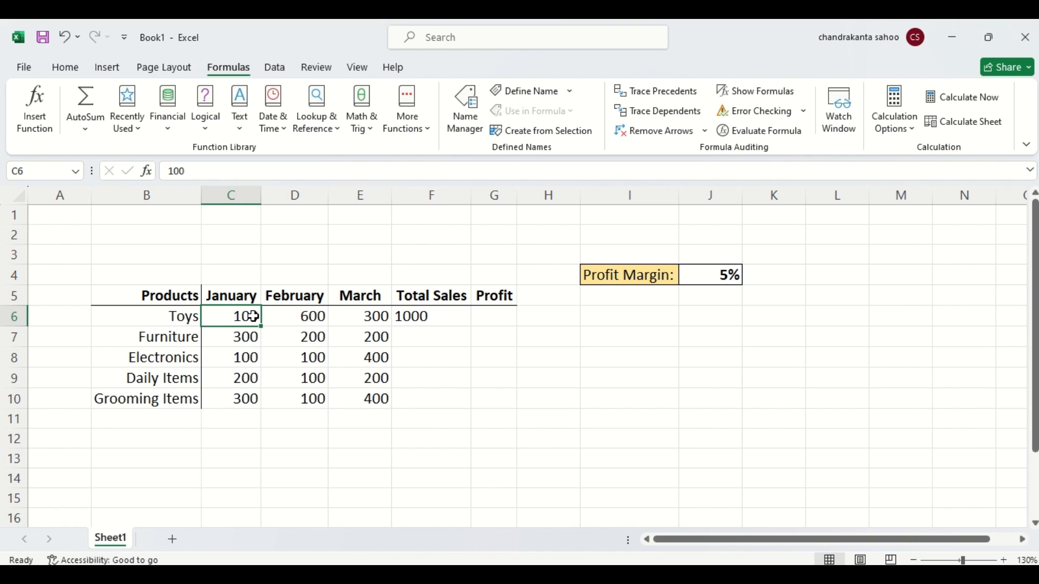
double_click(242, 315)
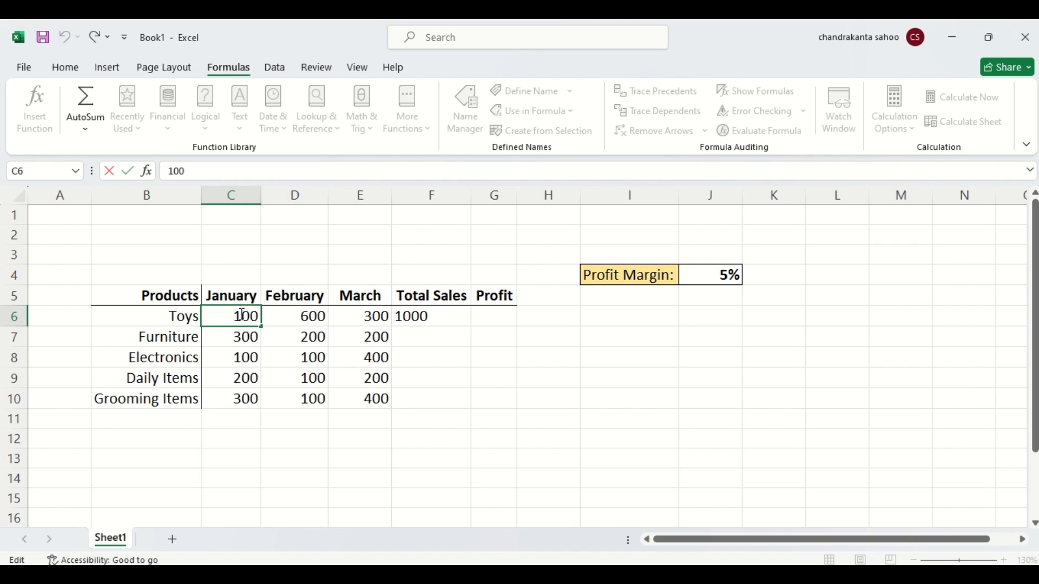
key(BackSpace)
text(3)
key(Return)
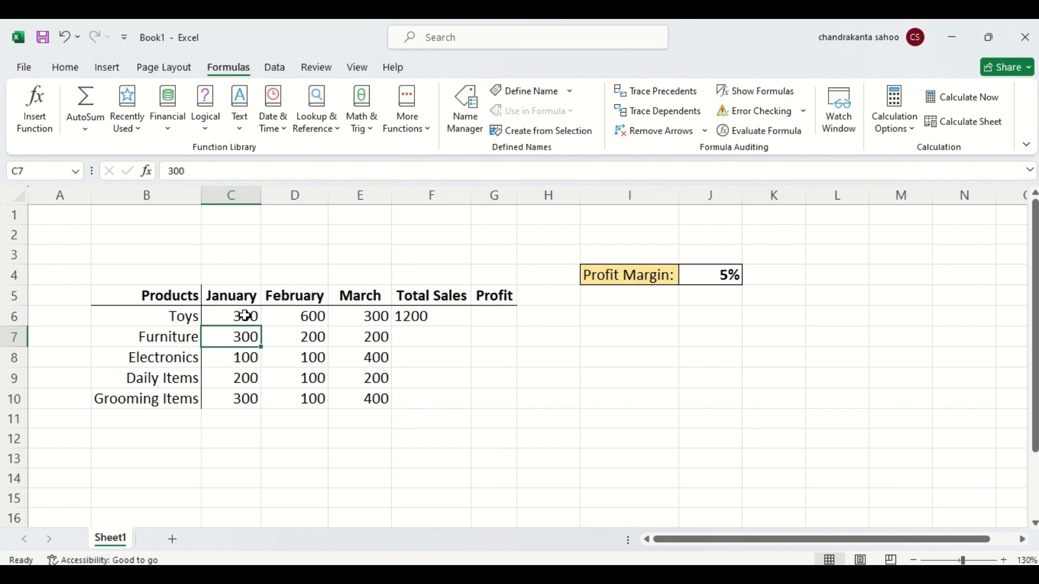
Replace the Total Sales formula for Toys in F6 with =SUM(C6:E6)
double_click(428, 318)
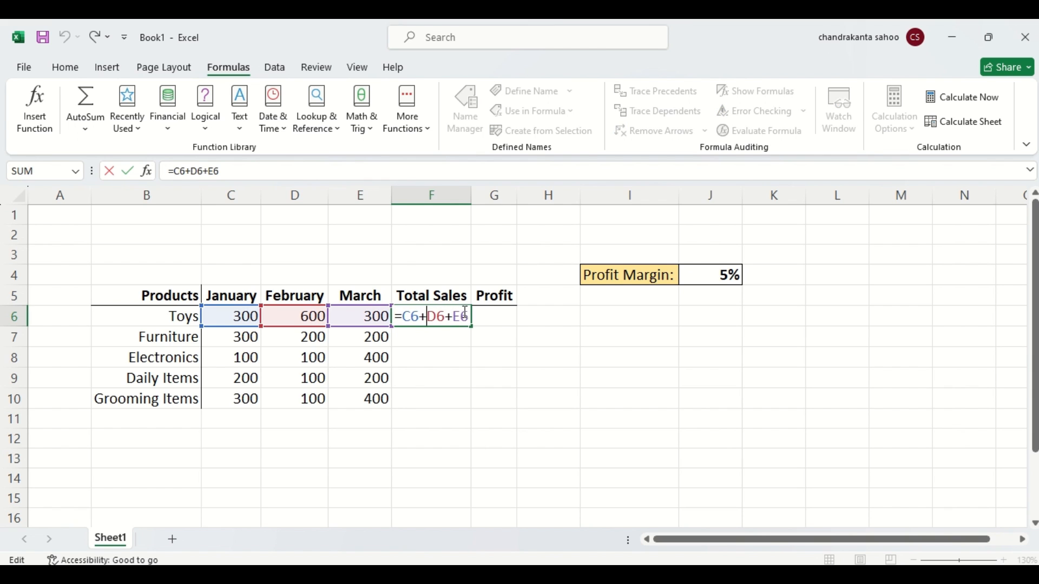
key(BackSpace)
key(BackSpace)
key(BackSpace)
key(BackSpace)
key(BackSpace)
key(BackSpace)
key(BackSpace)
key(BackSpace)
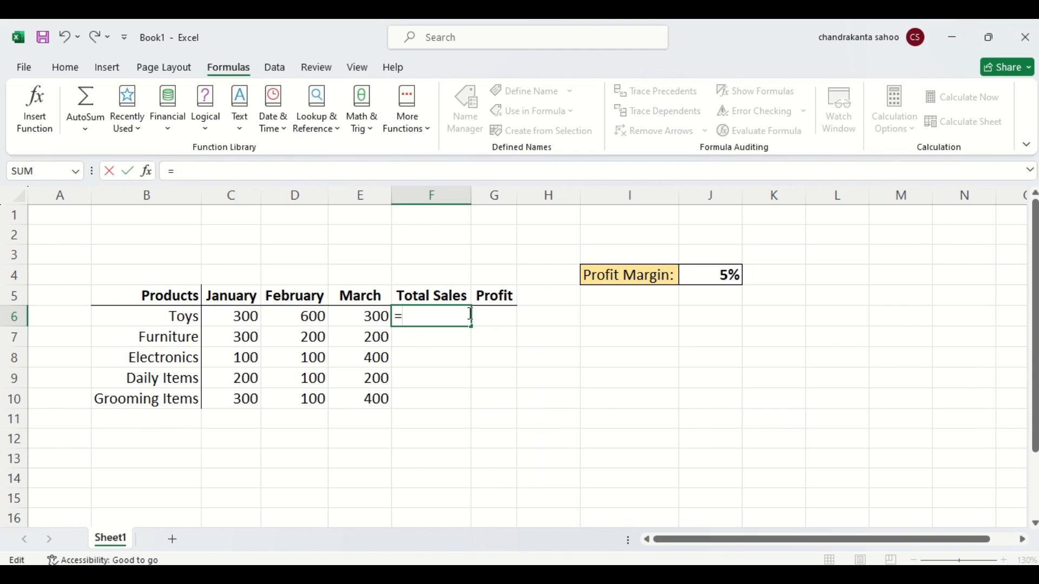
text(SUM)
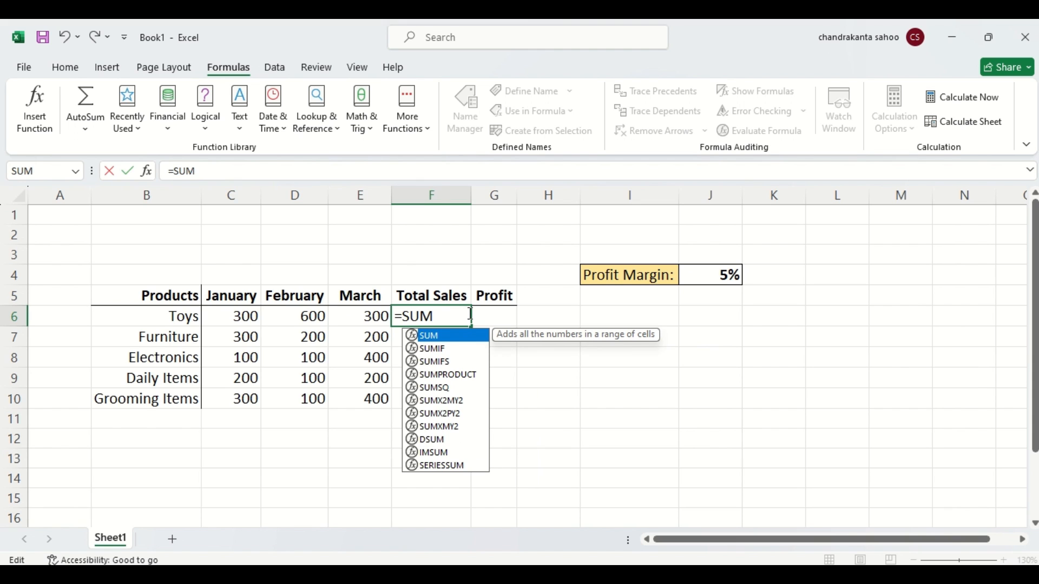
double_click(416, 337)
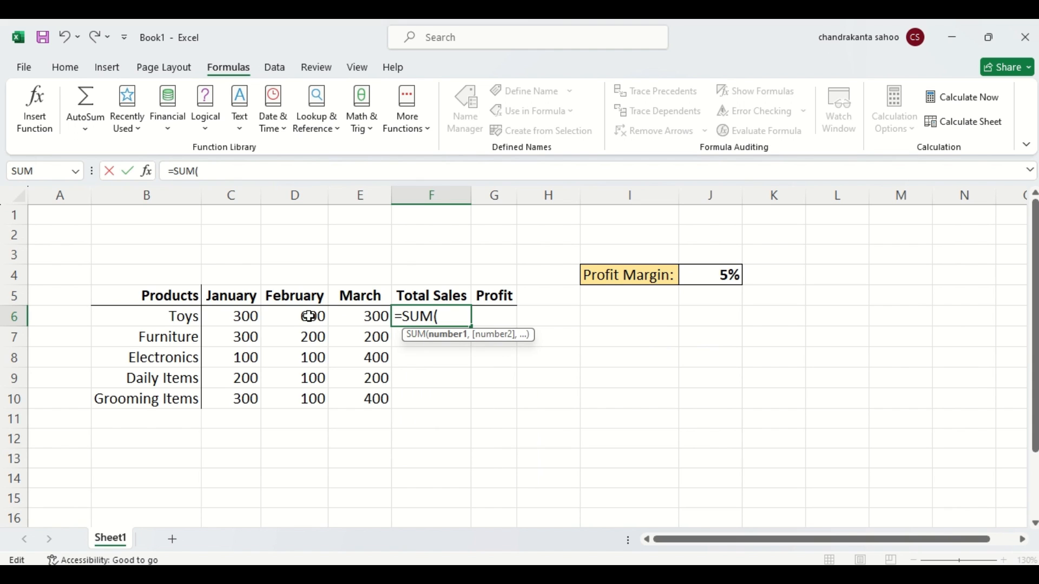
click(243, 316)
key(shift+Right)
key(shift+Right)
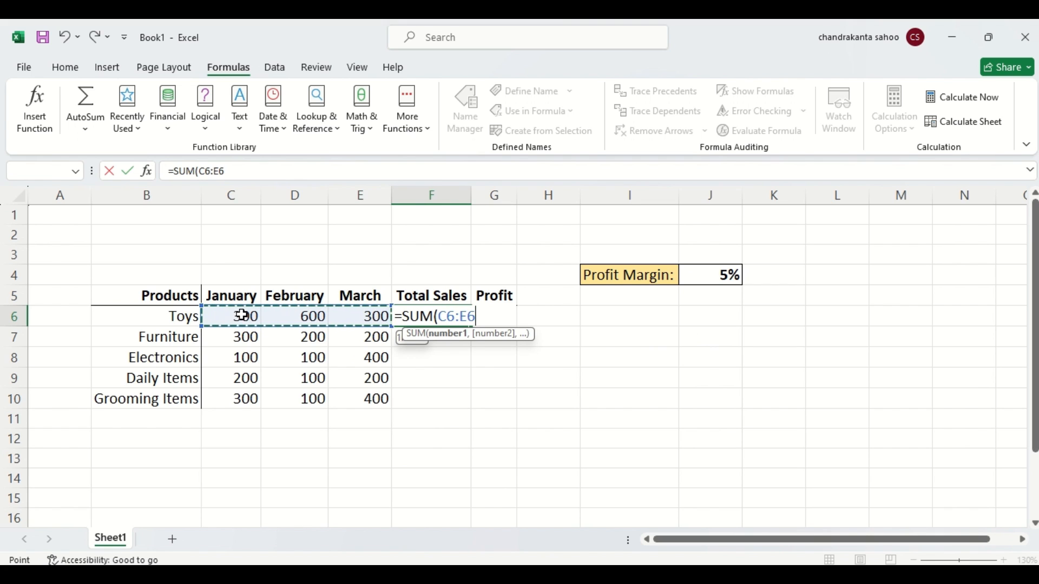
text())
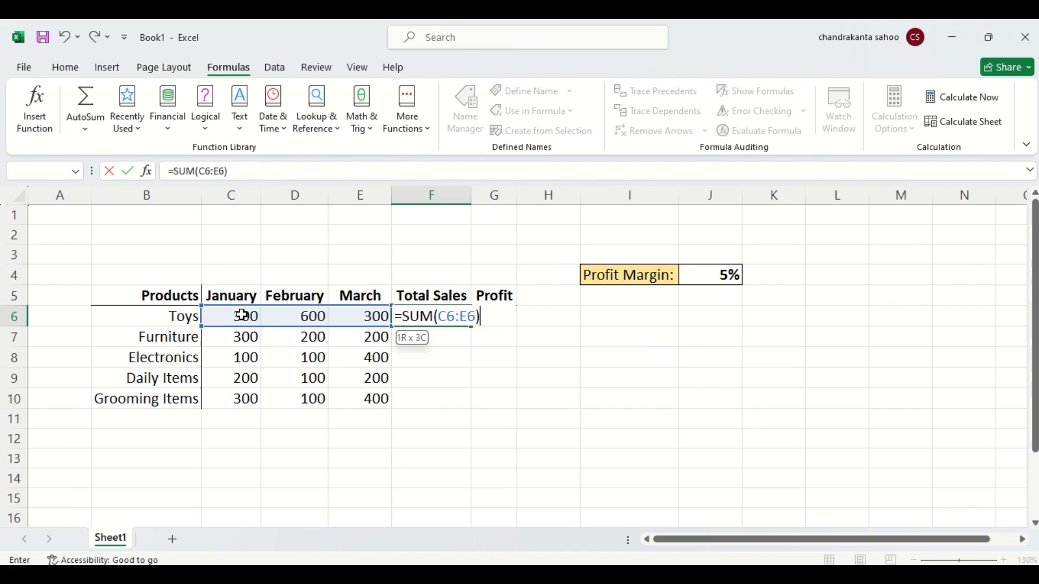
key(Return)
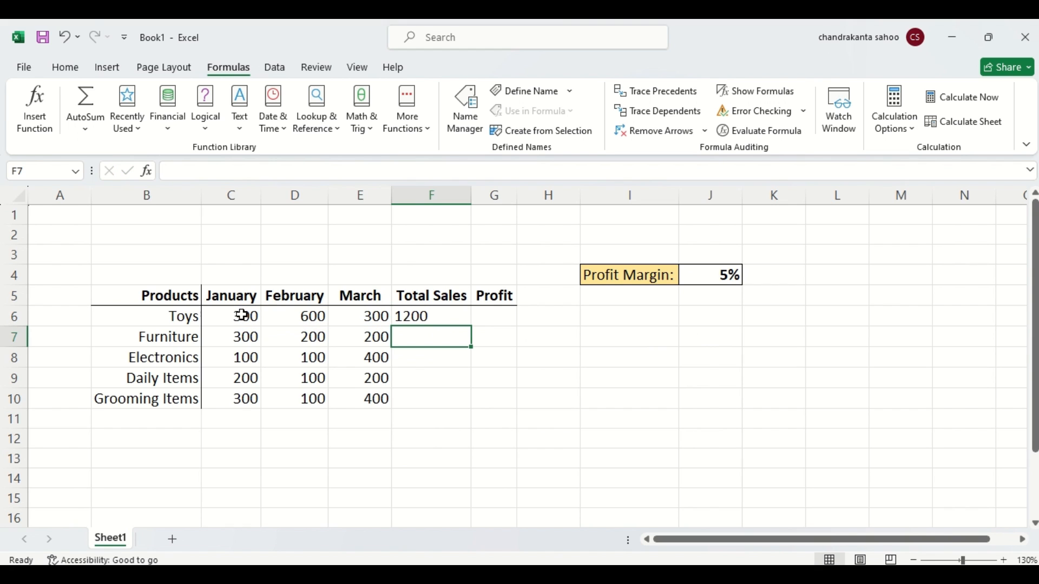
Fill the Total Sales formula from F6 down through F10 for the remaining products
click(421, 314)
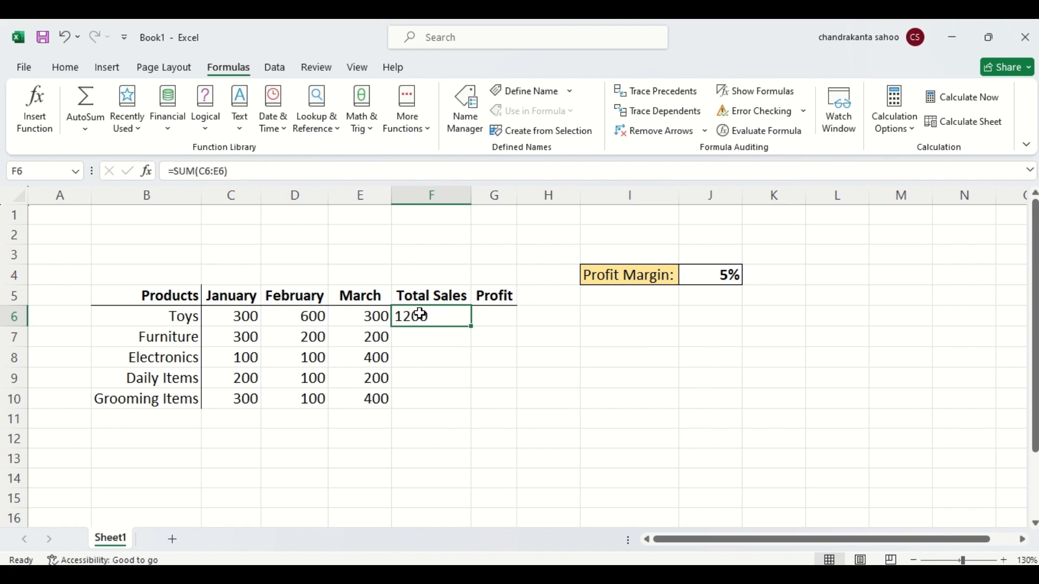
drag(472, 326, 472, 326)
double_click(472, 326)
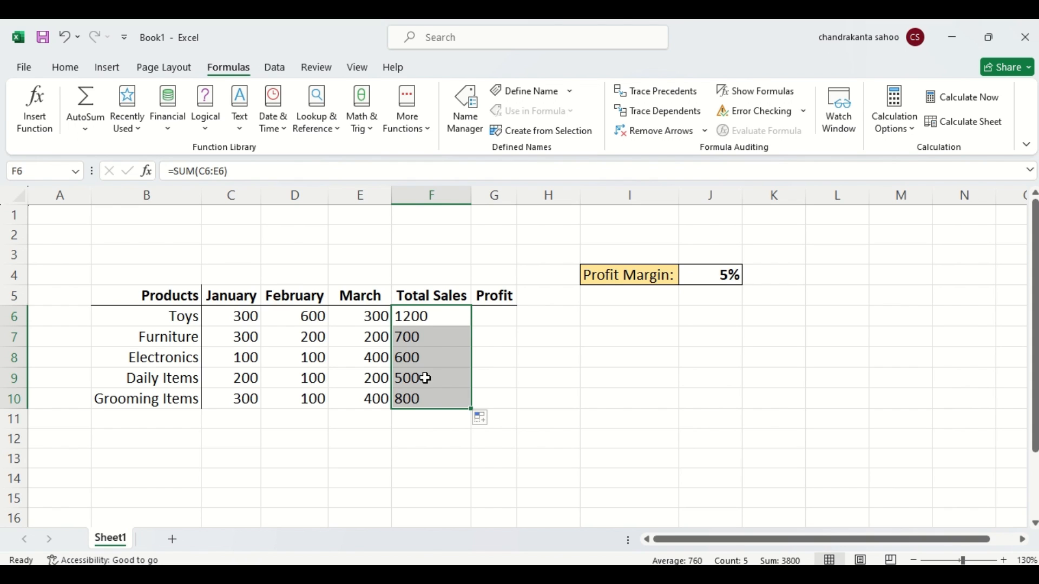
Enter the Profit formula for Toys in G6 as =F6*J4, multiplying Total Sales by the profit margin
click(497, 313)
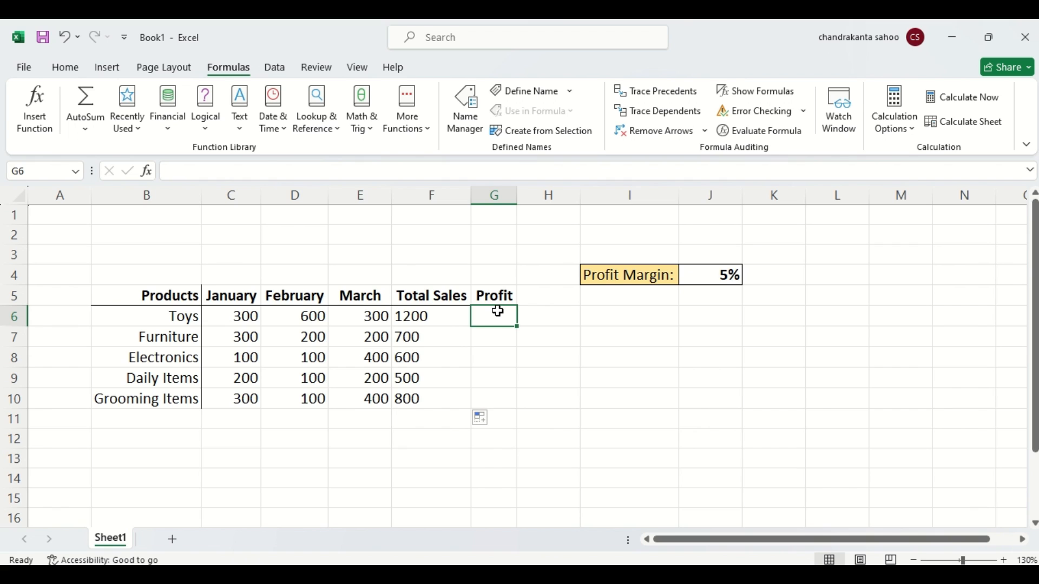
text(=)
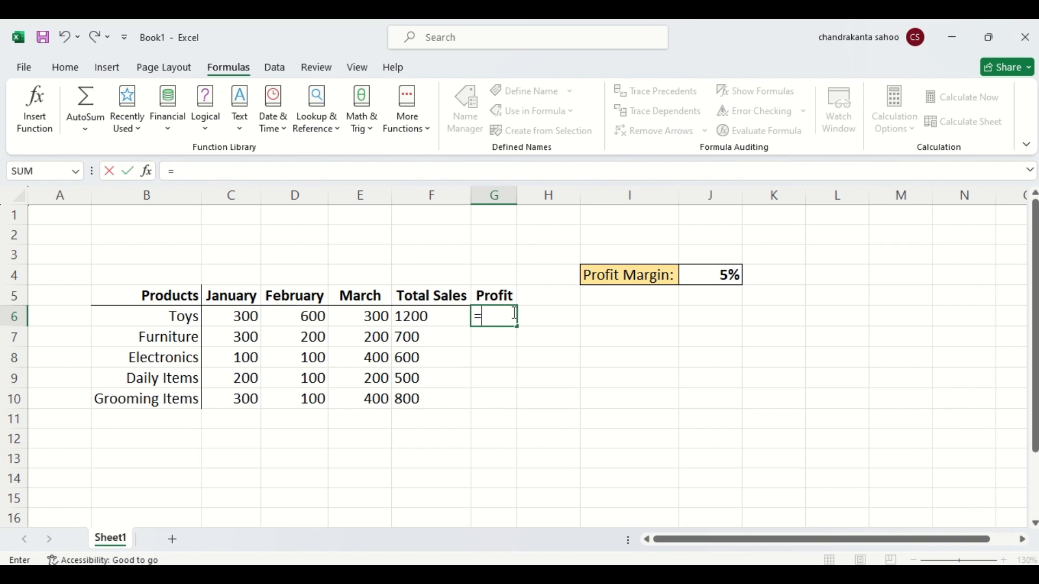
click(433, 318)
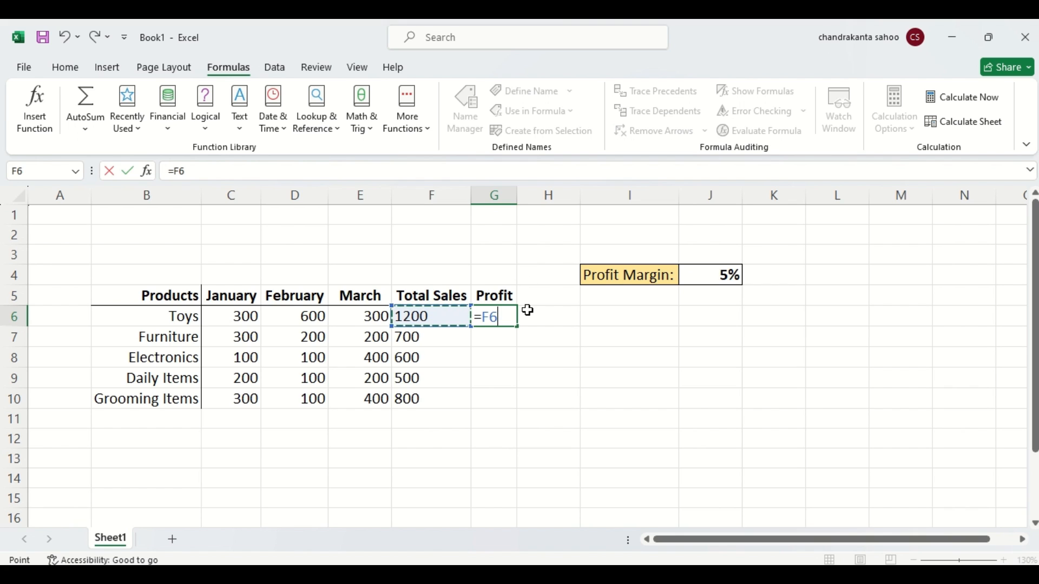
text(*)
click(728, 276)
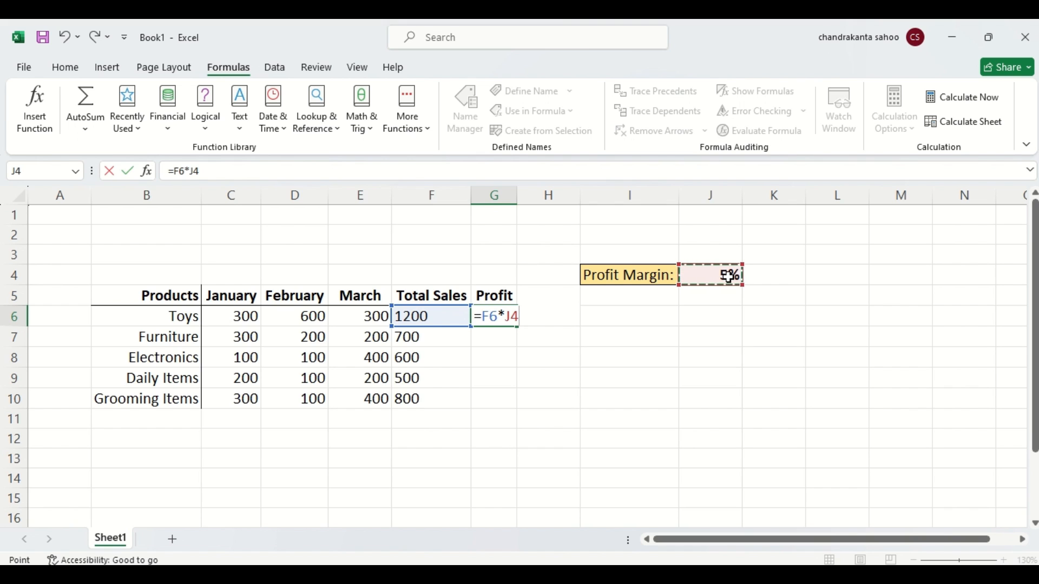
key(Return)
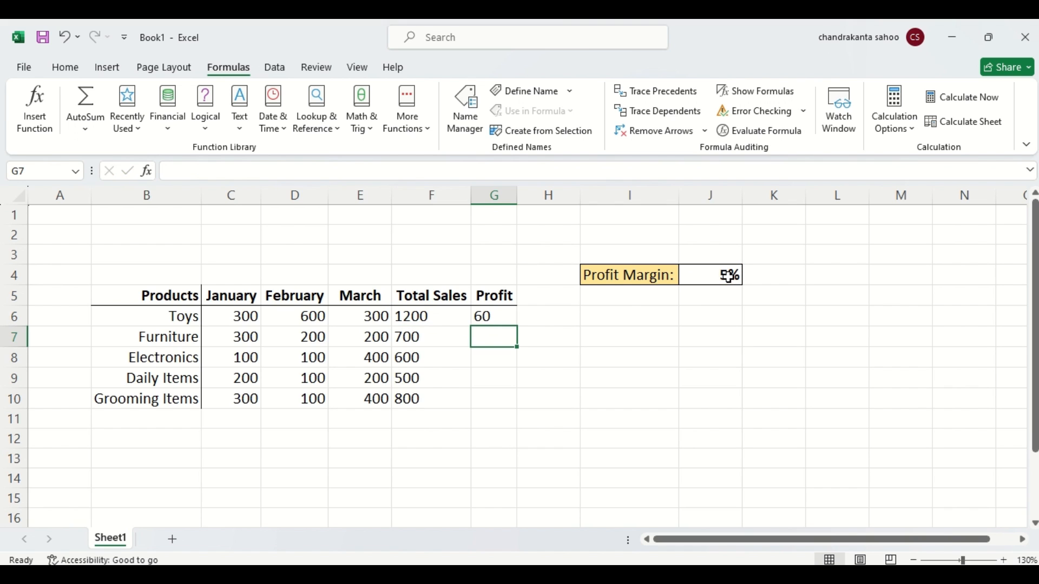
Try to fill the Profit formula =F6*J4 from G6 down through G10 for the remaining products
click(481, 313)
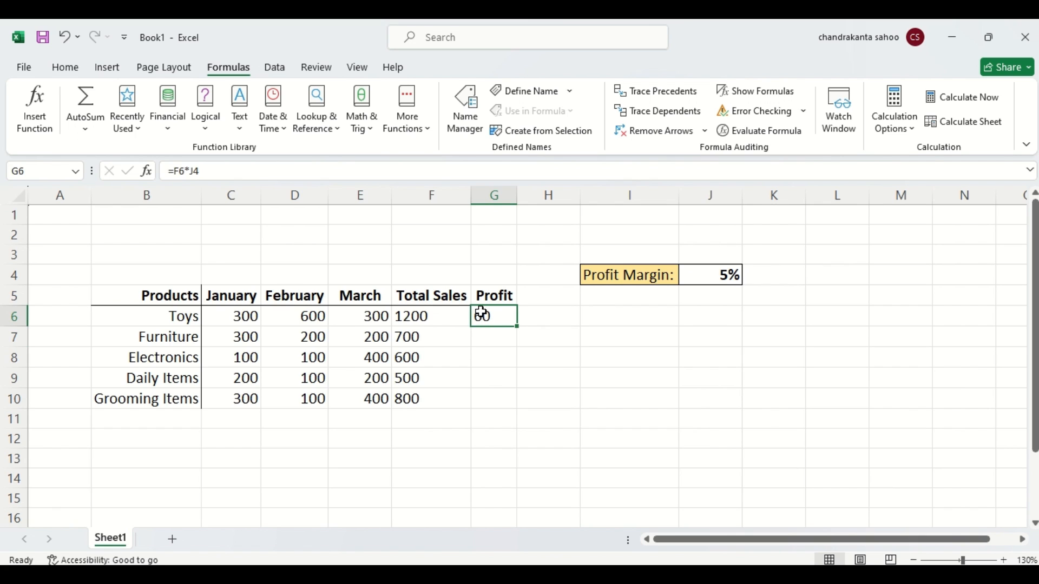
double_click(517, 326)
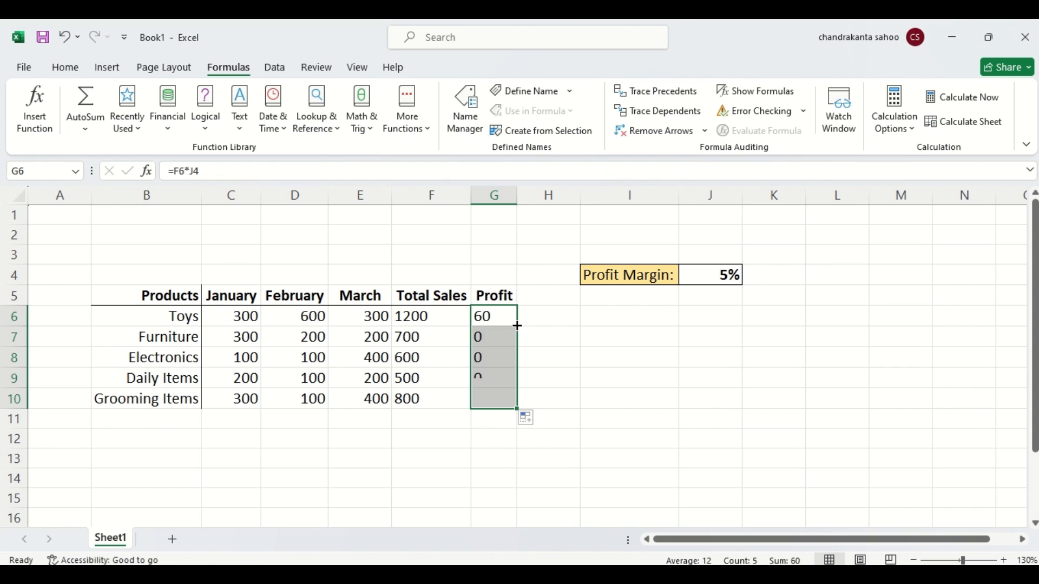
click(483, 337)
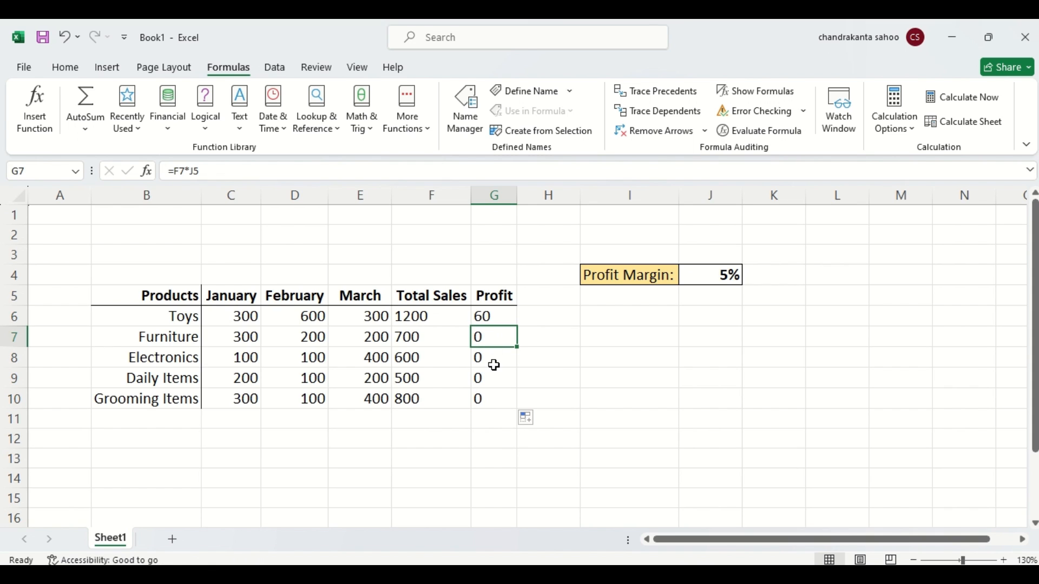
Inspect the Total Sales formulas in F6:F10 to see how their row references change from cell to cell
click(423, 314)
key(Down)
key(Down)
key(Down)
key(Down)
key(Up)
key(Up)
key(Up)
key(Up)
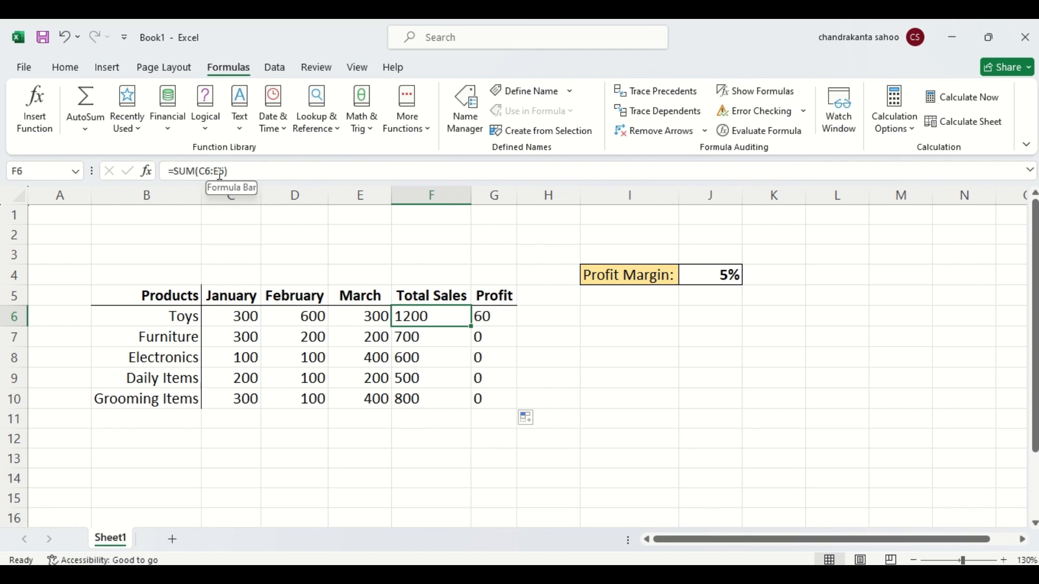
click(426, 338)
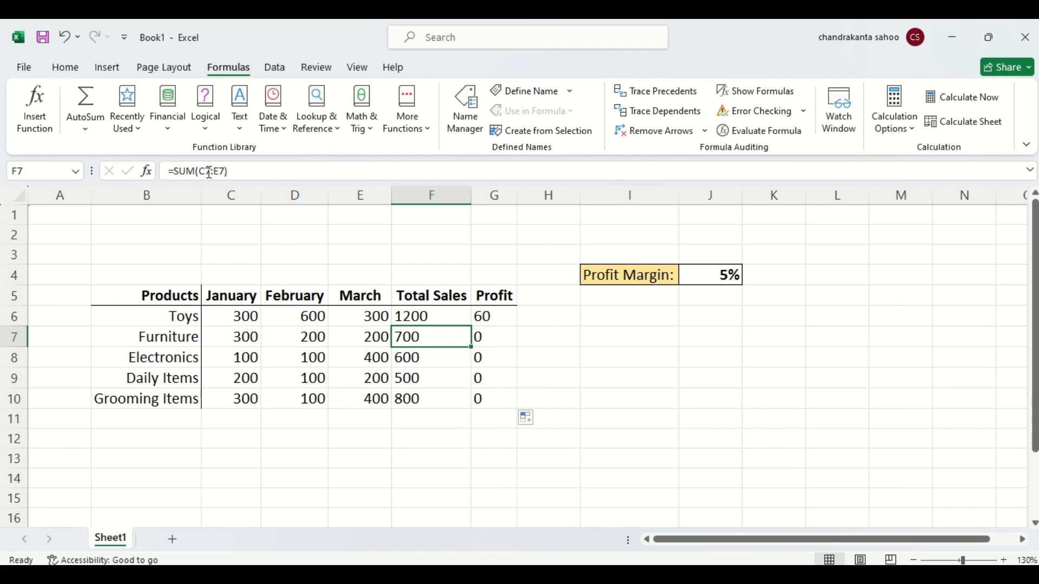
click(415, 358)
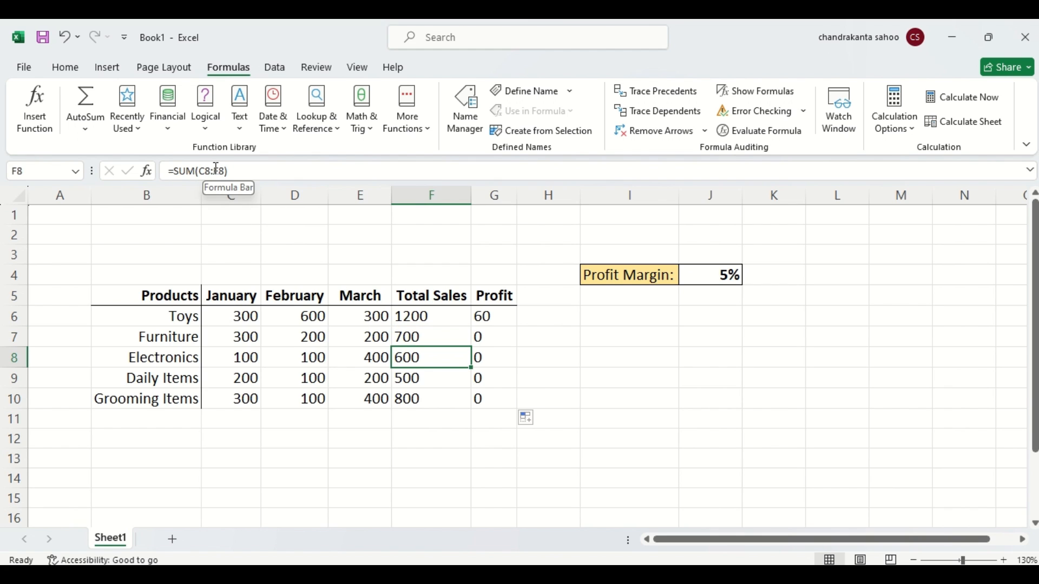
click(408, 381)
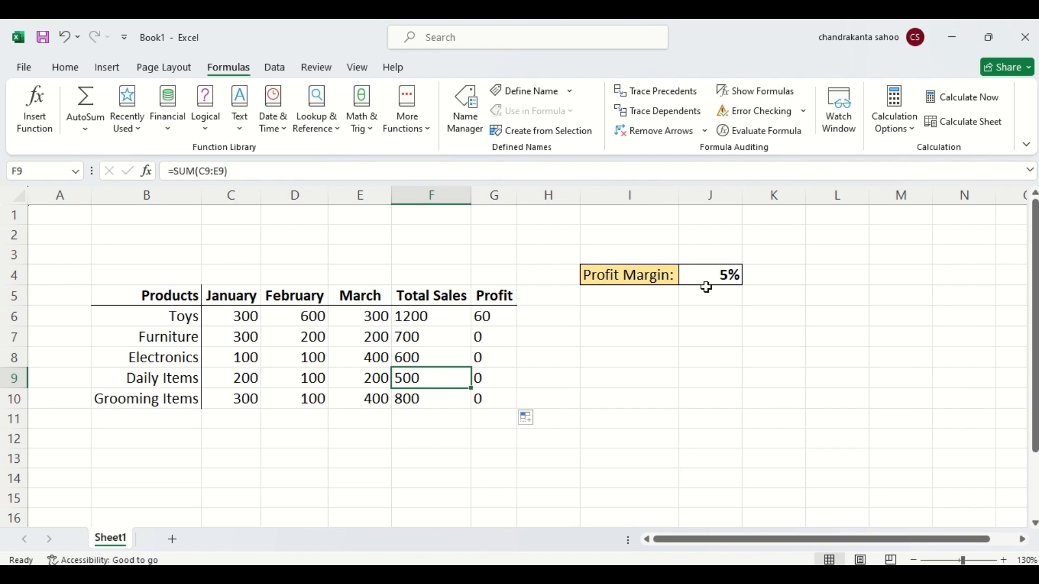
Examine the Profit formulas in G6:G10 and the cells in column J that they refer to
click(731, 300)
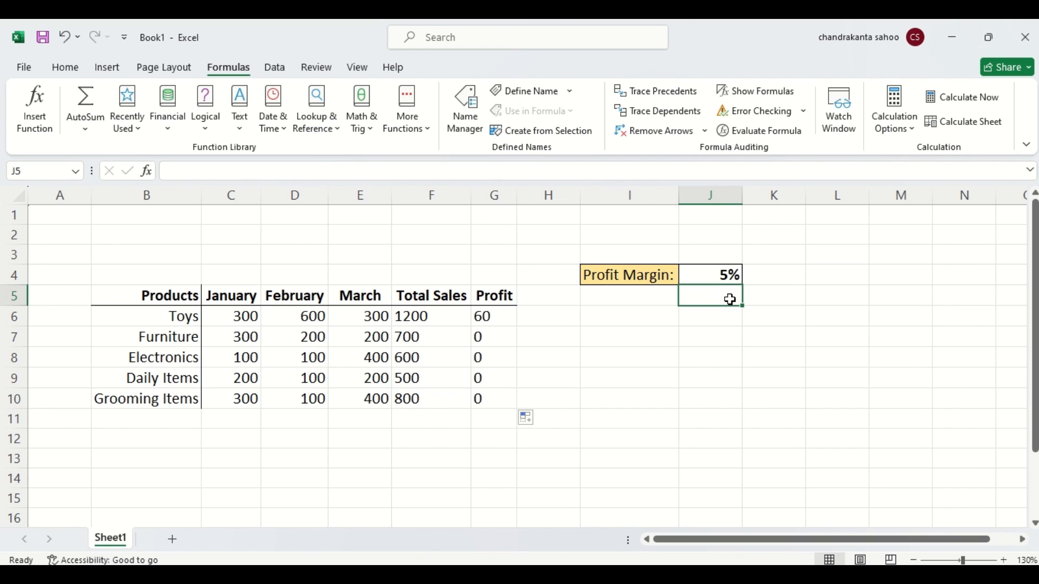
click(483, 318)
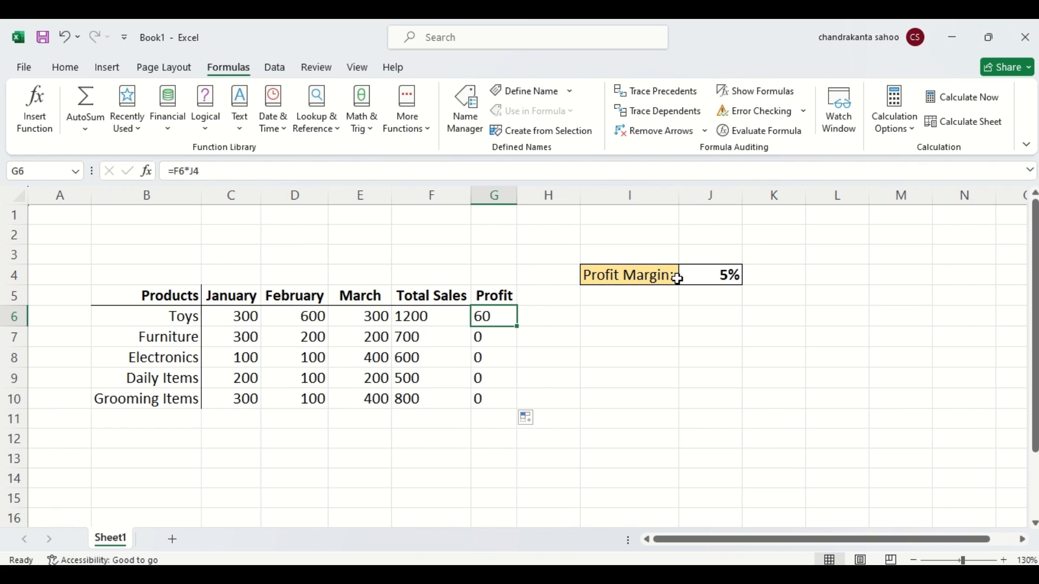
click(487, 336)
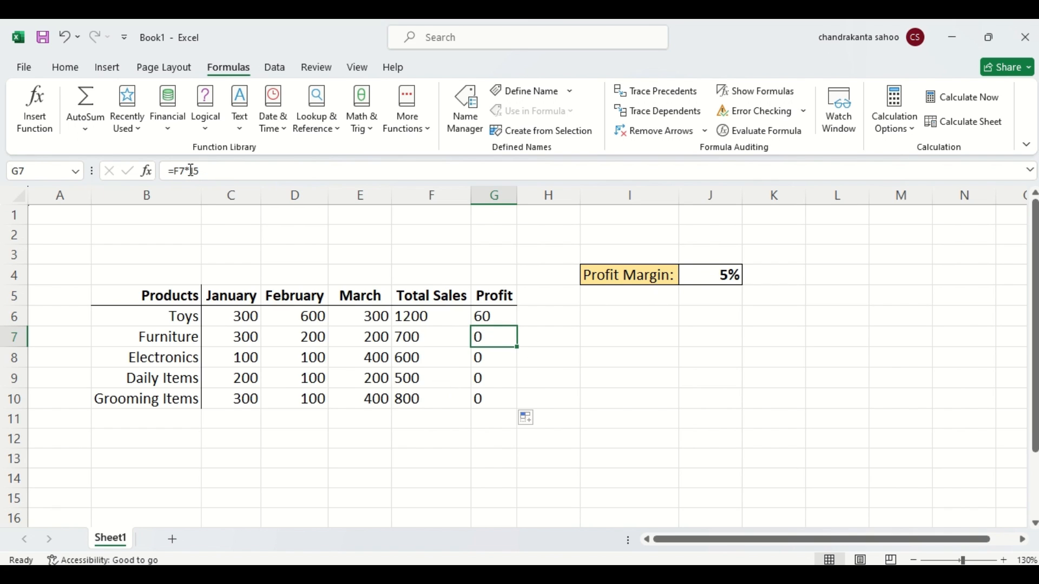
click(726, 298)
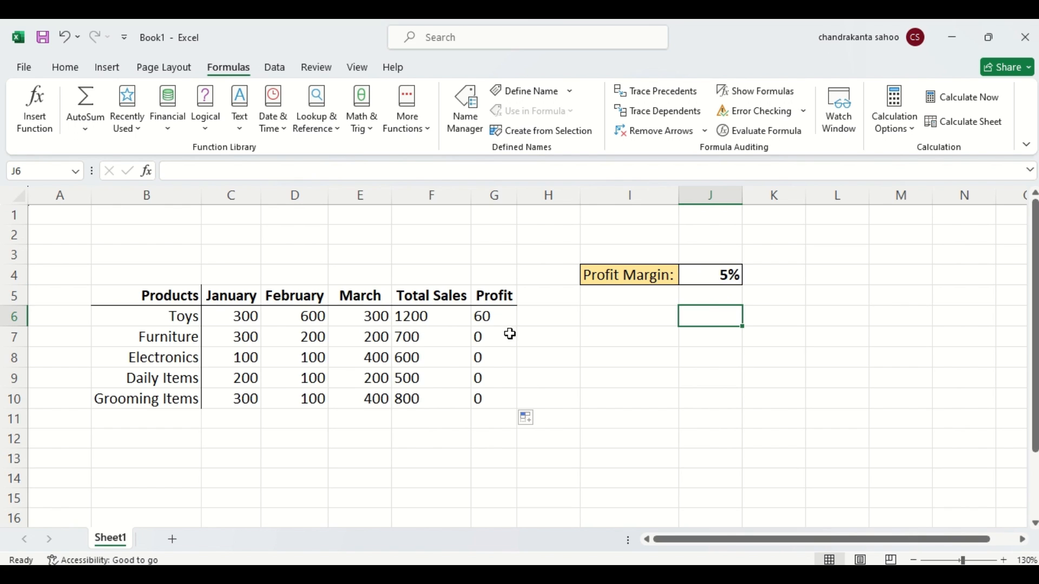
click(491, 360)
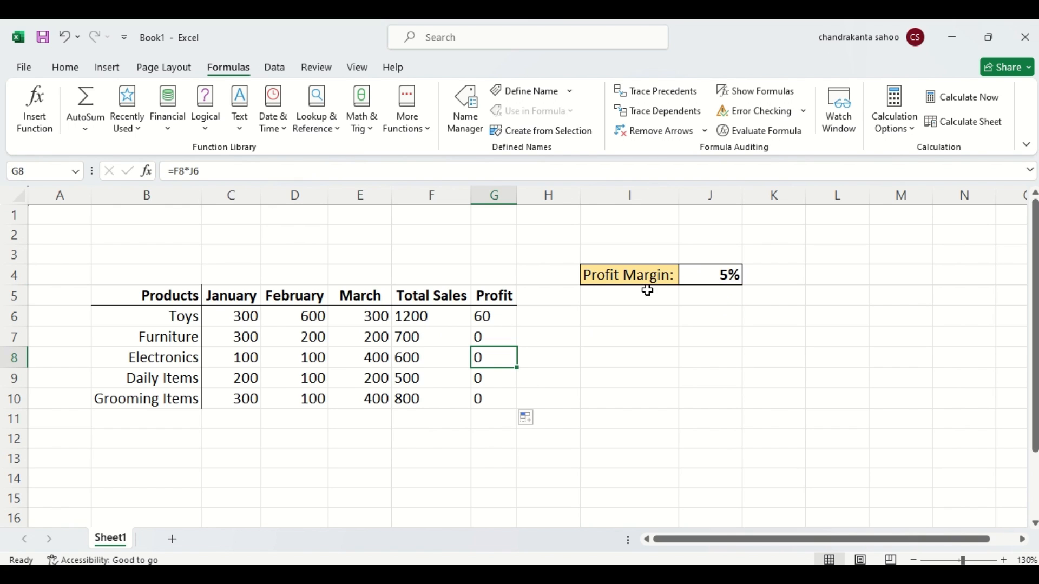
click(488, 381)
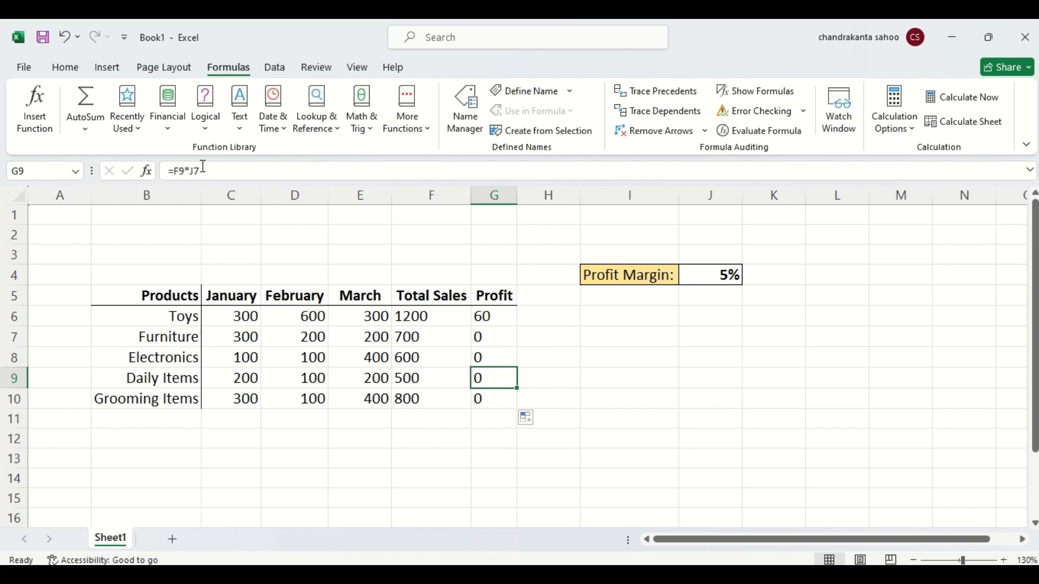
click(493, 405)
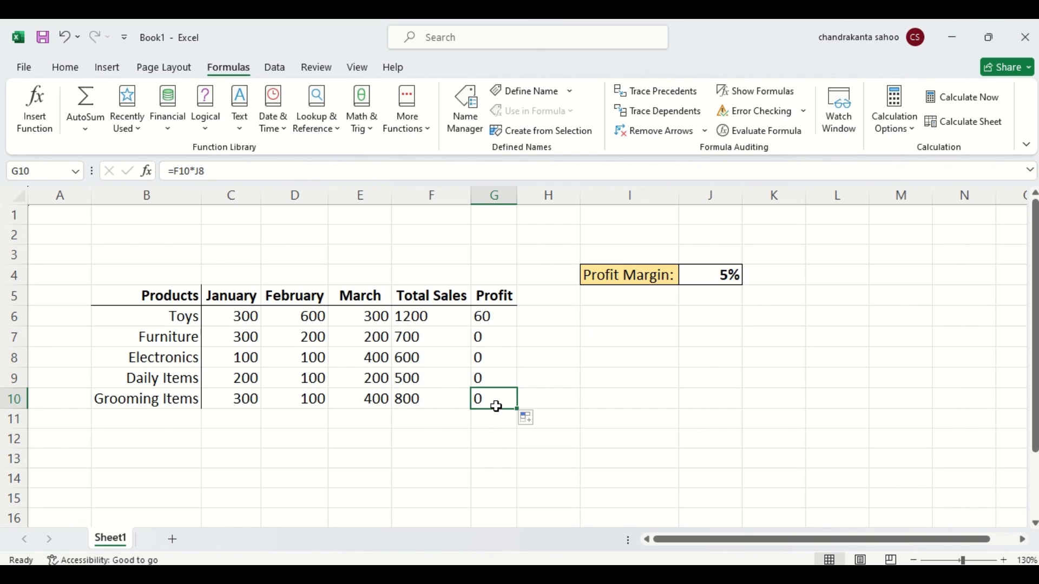
click(722, 297)
key(Down)
key(Down)
key(Down)
key(Down)
key(Down)
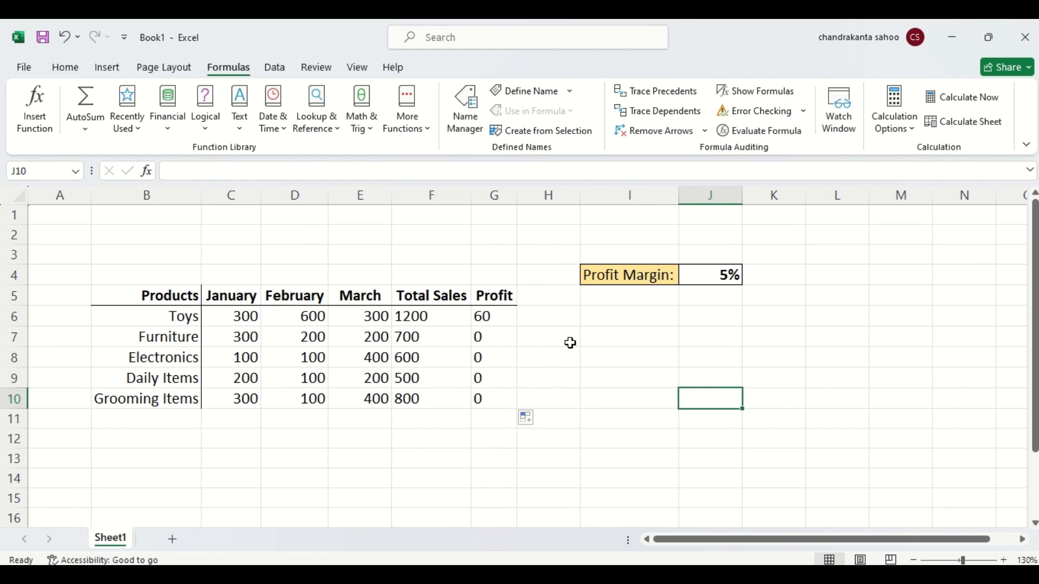
click(482, 338)
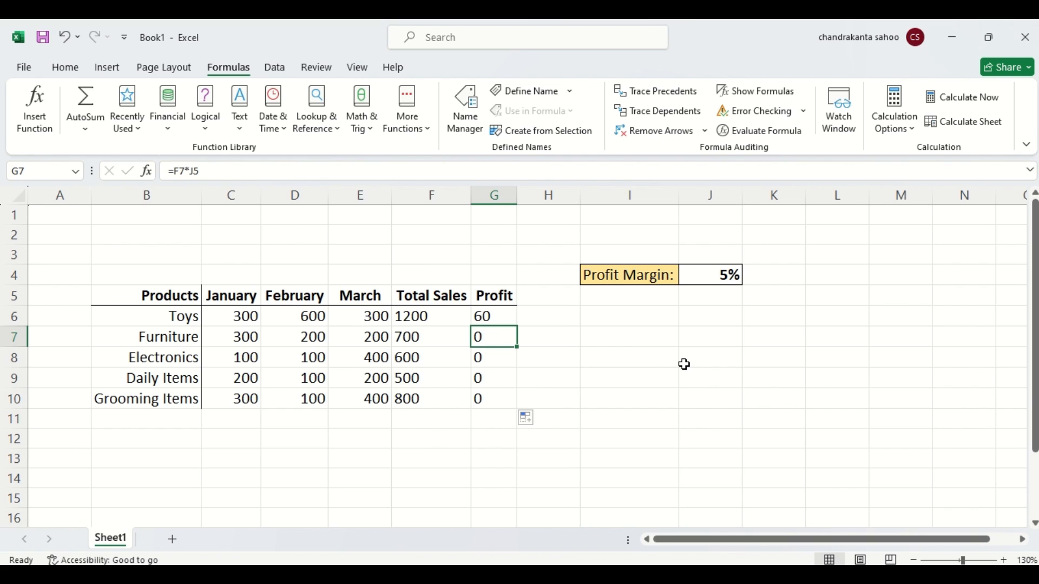
Go through the Total Sales cells F6 to F10 again to compare their relative references with the Profit formulas
click(404, 314)
key(Down)
key(Down)
key(Down)
key(Down)
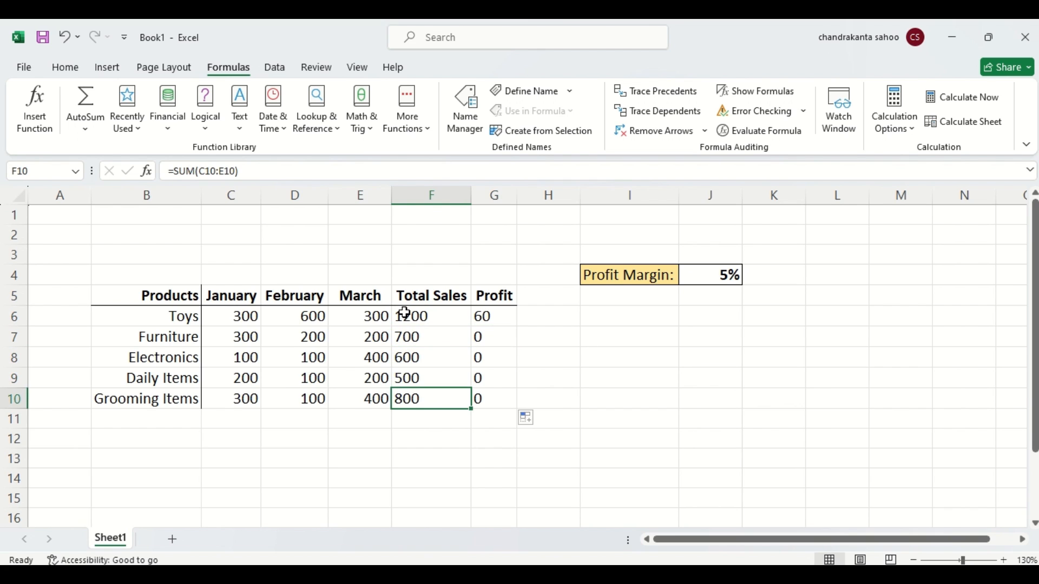
key(Up)
key(Up)
key(Up)
key(Up)
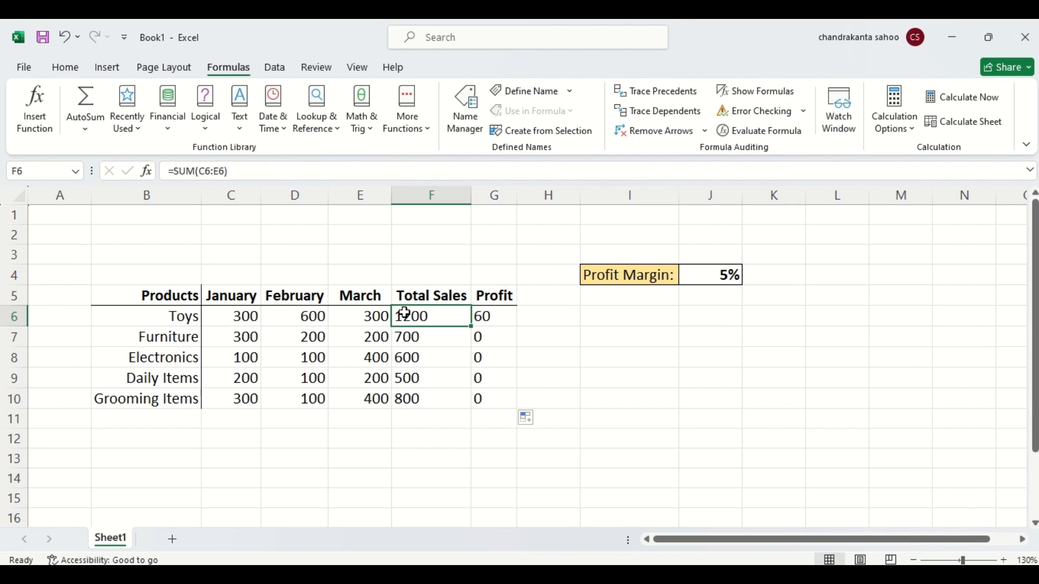
key(Down)
key(Down)
key(Down)
key(Up)
key(Up)
key(Up)
key(Down)
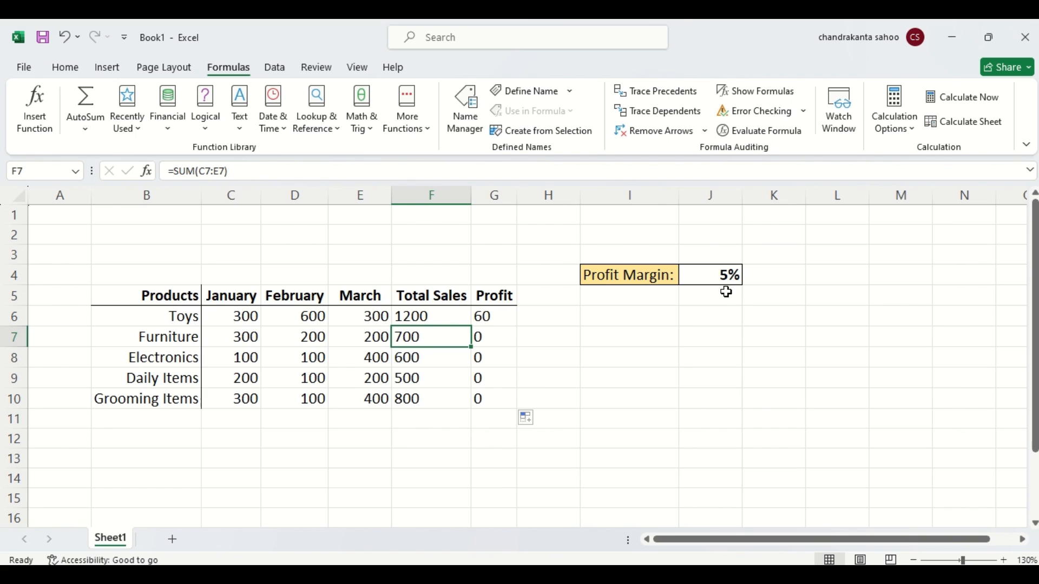
Lock the row of the profit margin reference in G6 so the Toys Profit formula becomes =F6*J$4
click(723, 274)
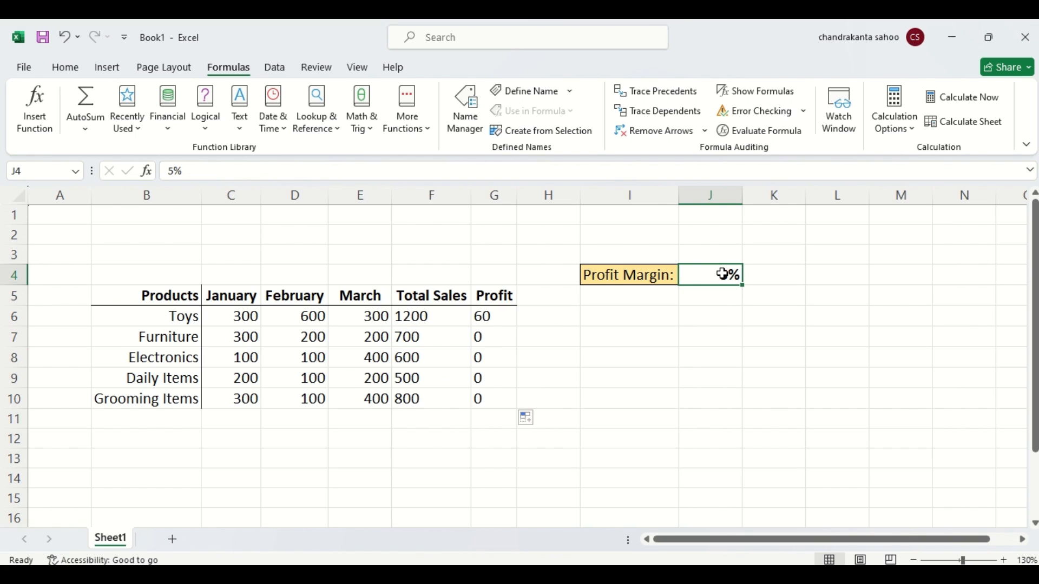
double_click(485, 316)
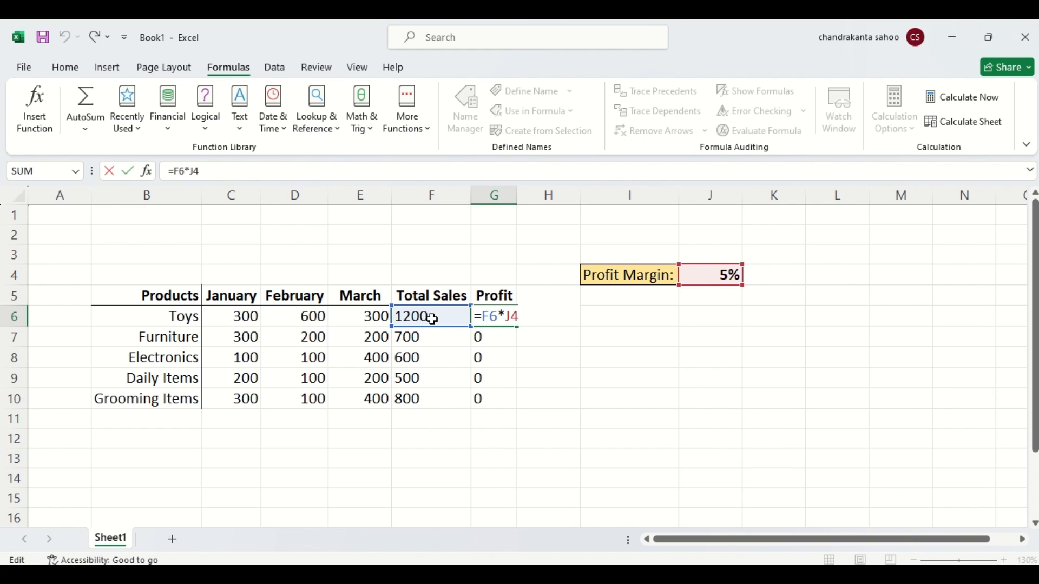
click(513, 316)
text($)
key(Return)
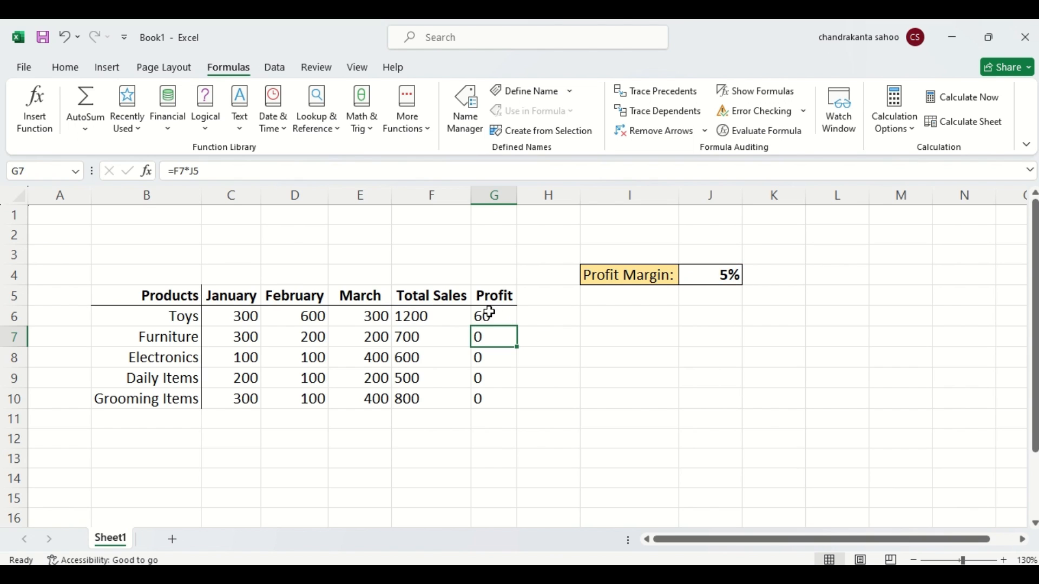
Fill the Profit formula =F6*J$4 from G6 down through G10 for all remaining products
click(489, 313)
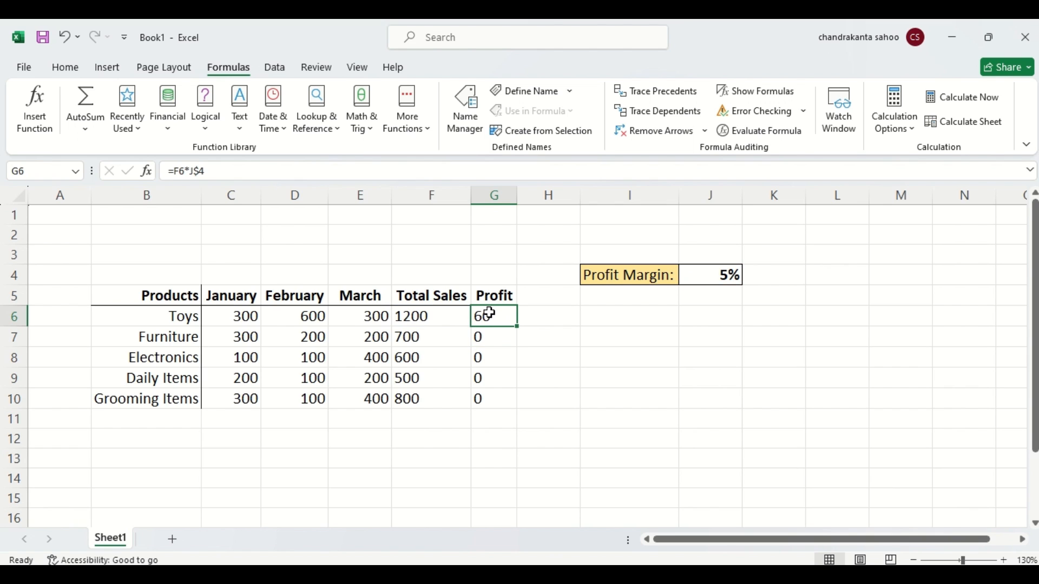
double_click(516, 325)
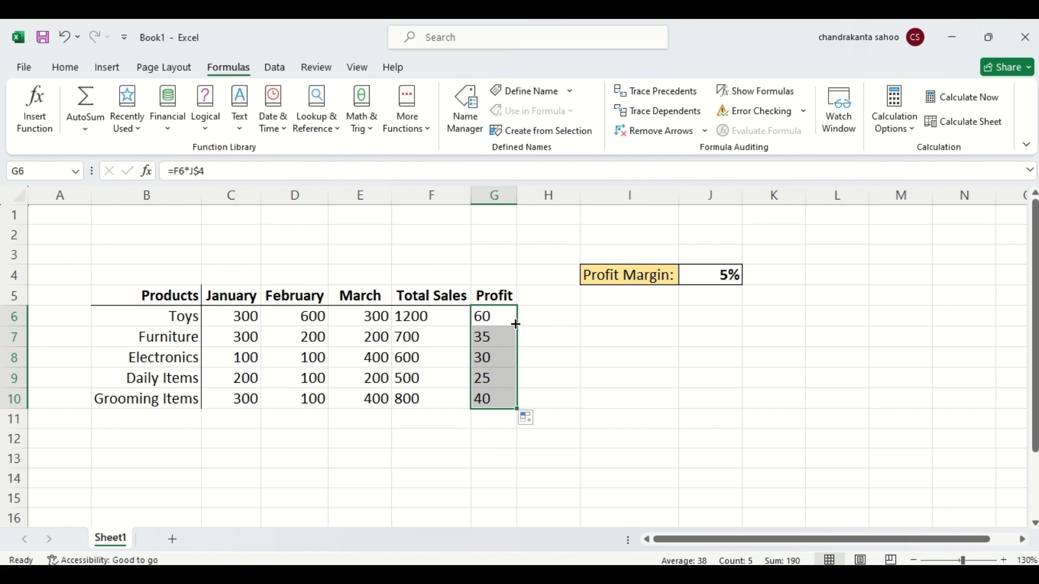
click(644, 335)
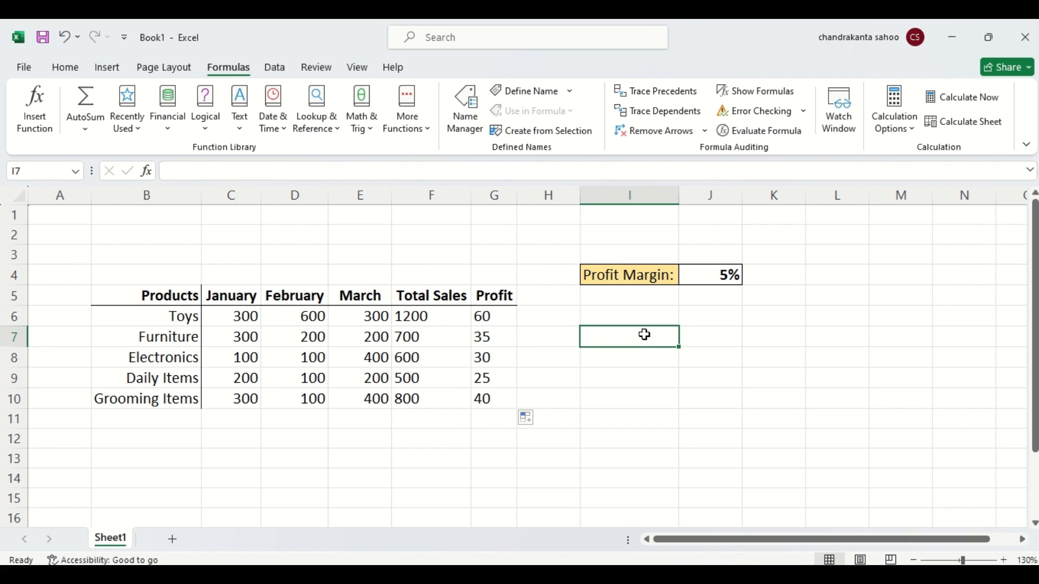
click(422, 317)
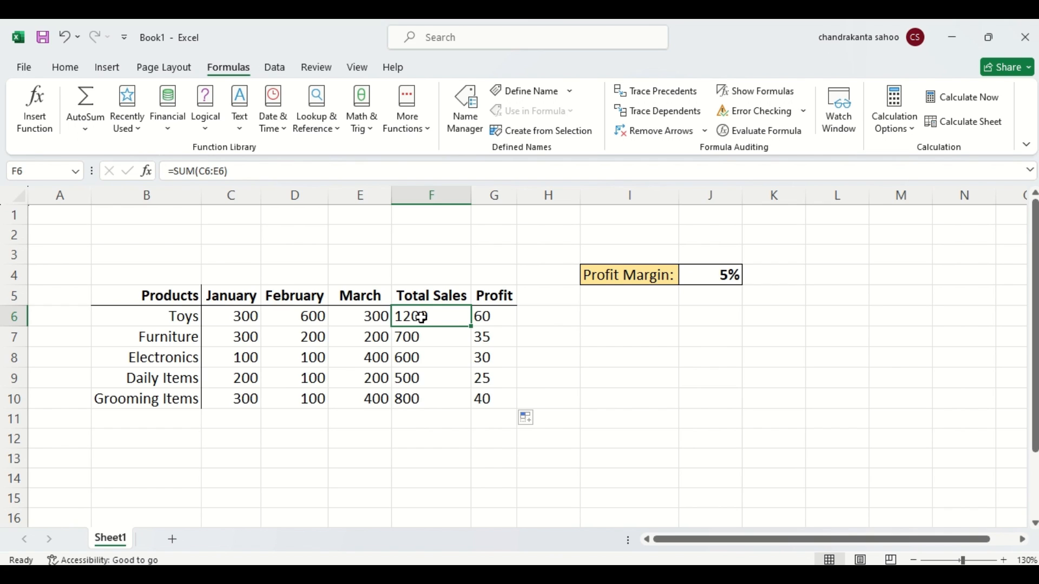
click(720, 277)
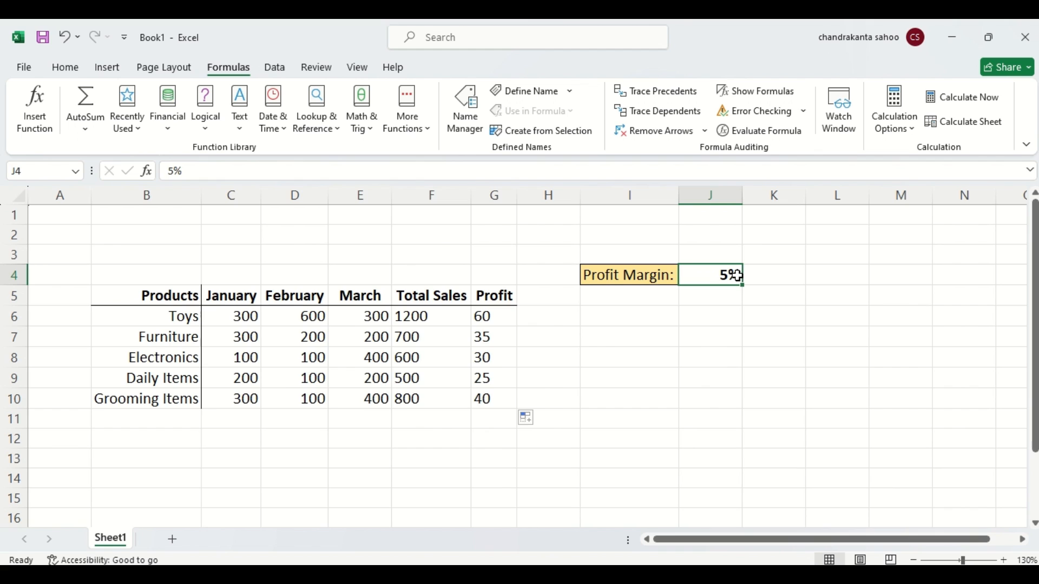